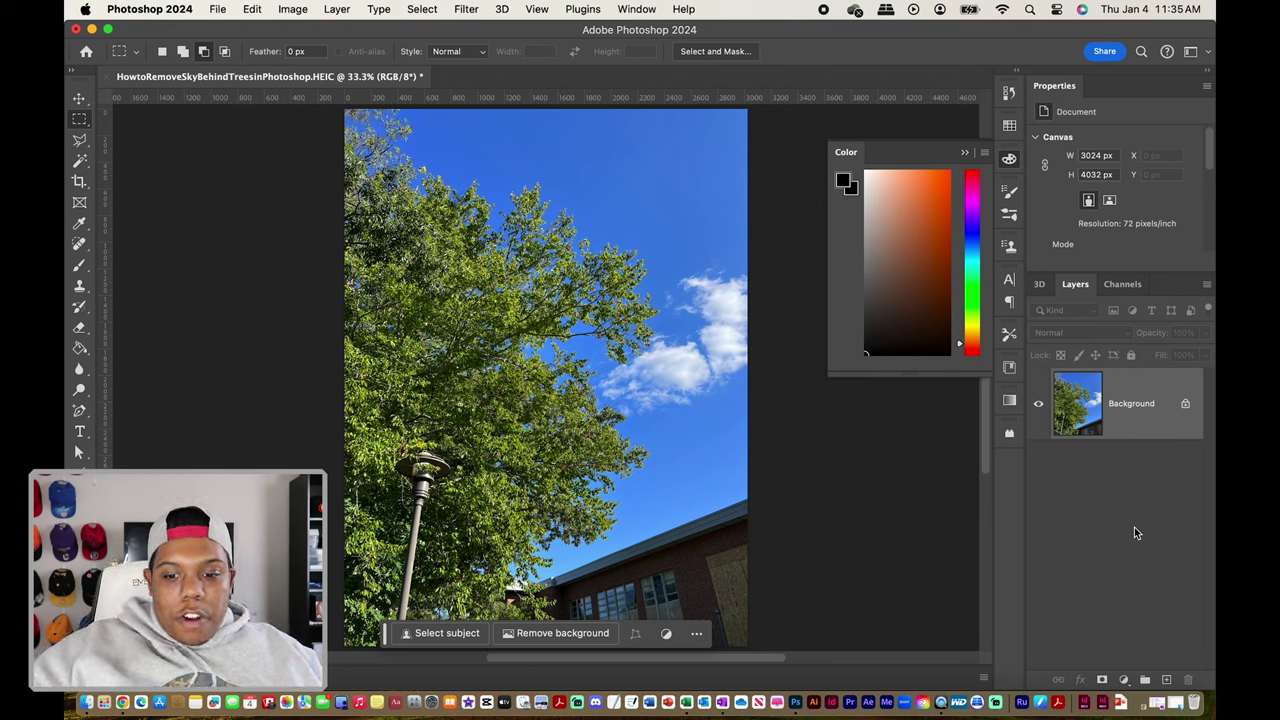
Show only the Blue channel, hiding Red and Green, so the photo displays in greyscale
{"action": "left_click", "coordinate": [1122, 285]}
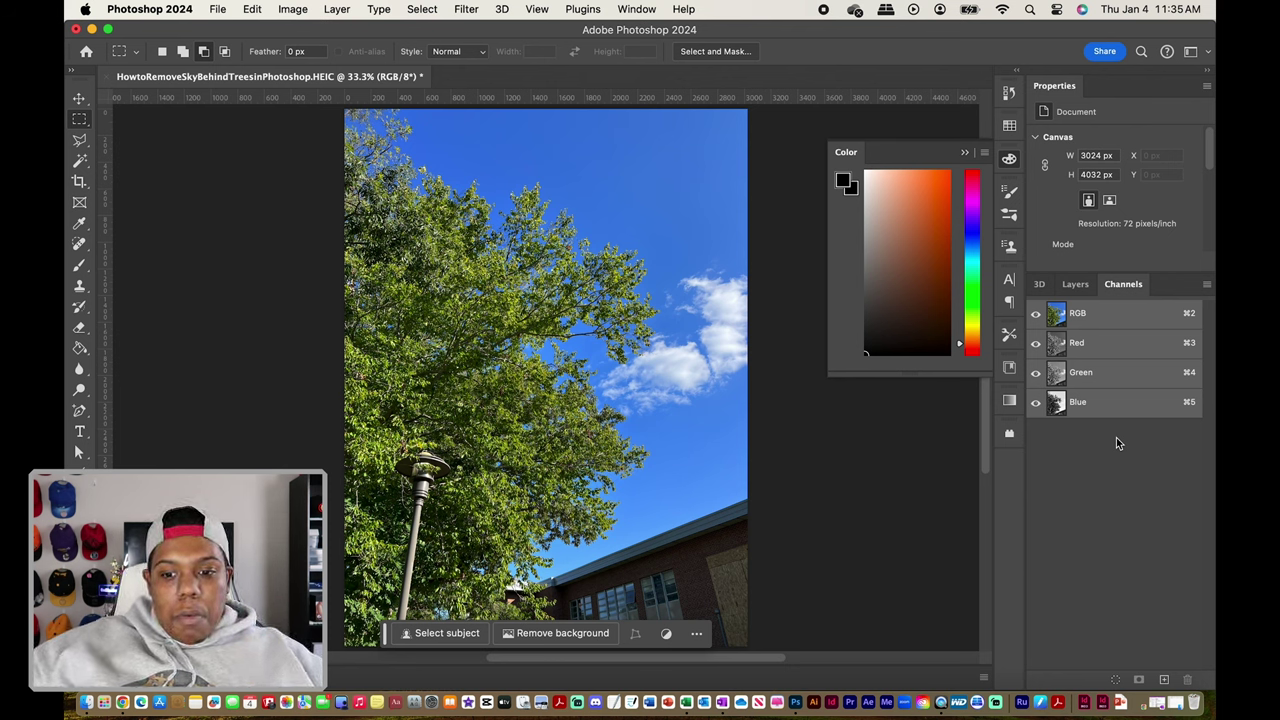
{"action": "left_click", "coordinate": [1110, 405]}
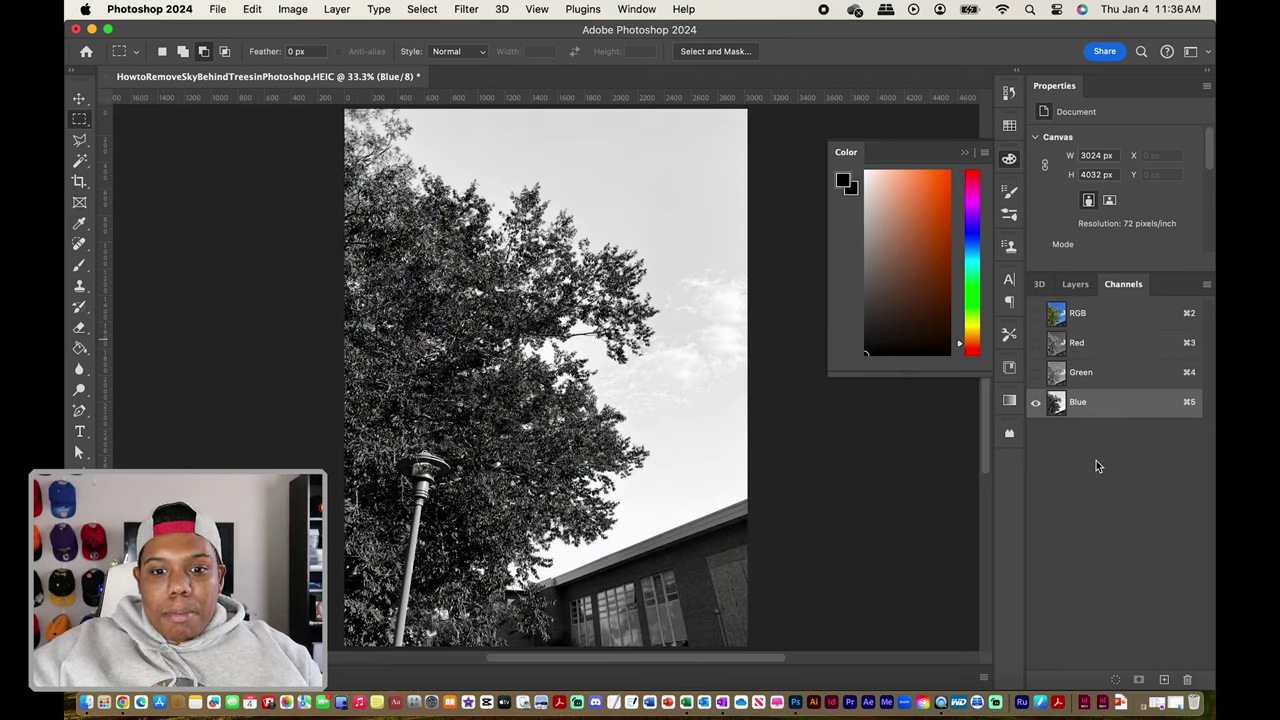
{"action": "left_click", "coordinate": [1038, 314]}
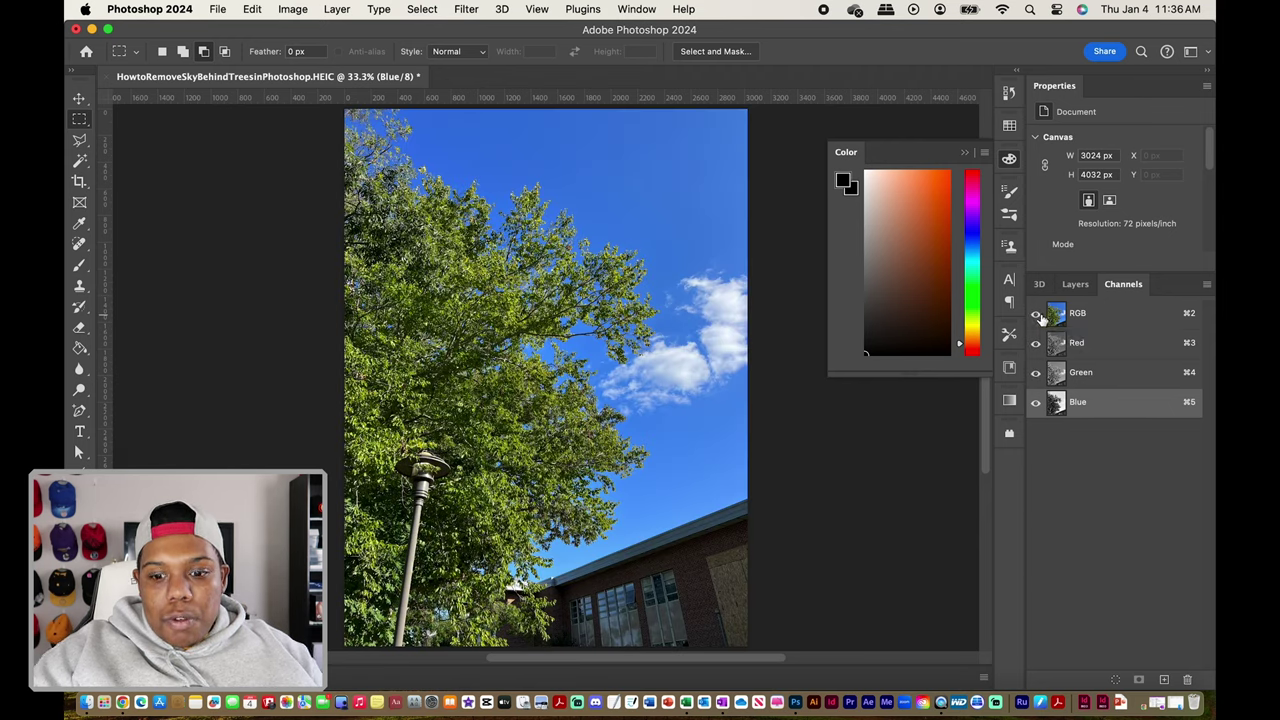
{"action": "left_click", "coordinate": [1037, 343]}
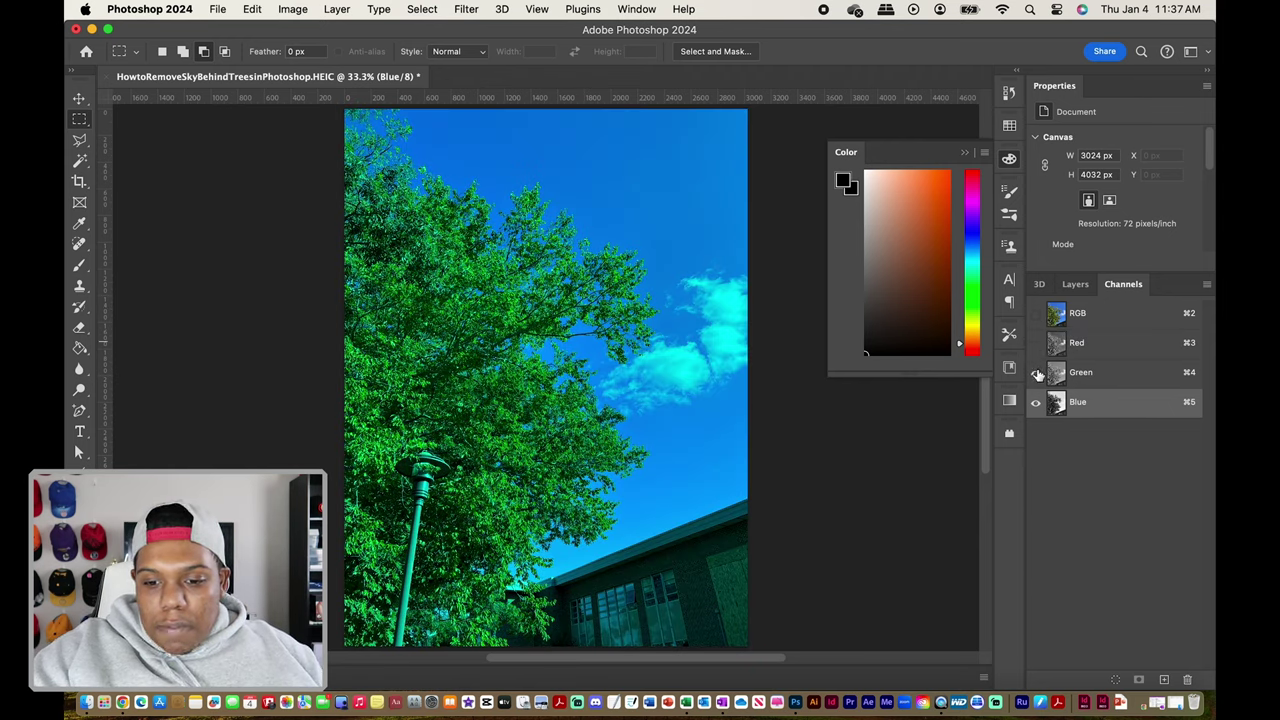
{"action": "left_click", "coordinate": [1036, 372]}
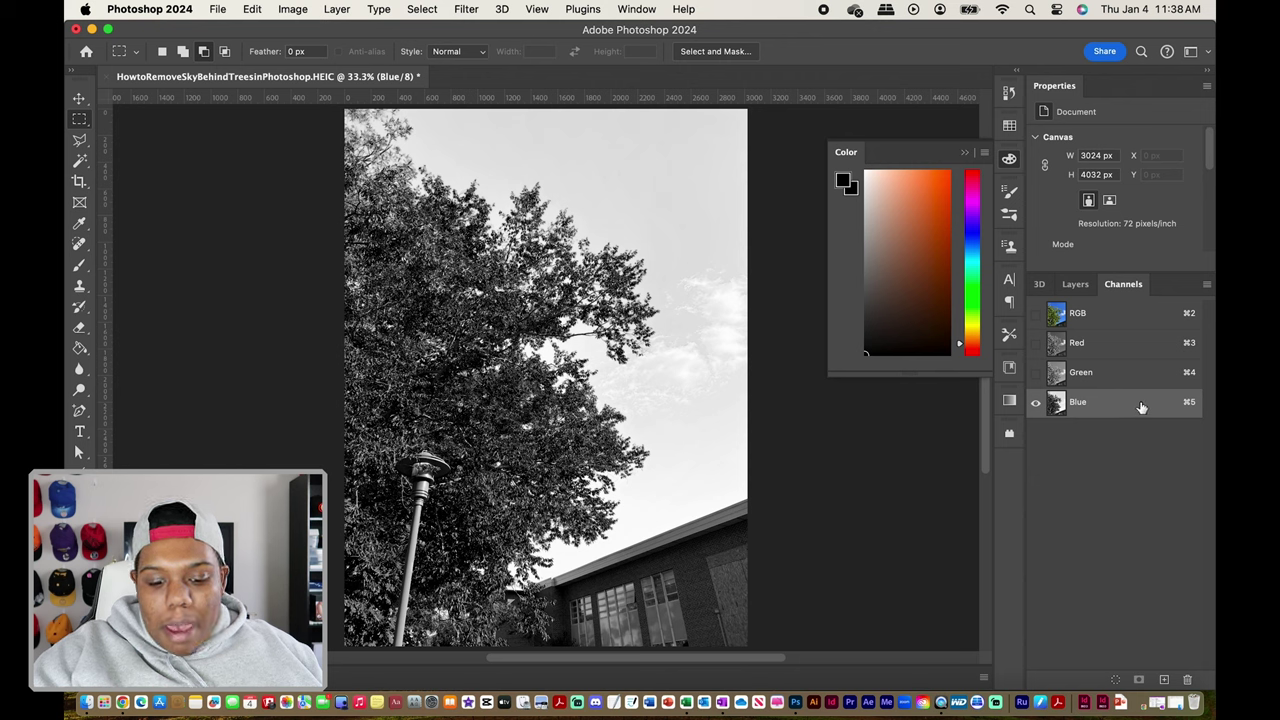
Duplicate the Blue channel as 'Blue copy' and open Levels on it with Cmd+L
{"action": "left_click_drag", "start_coordinate": [1141, 407], "coordinate": [1137, 510]}
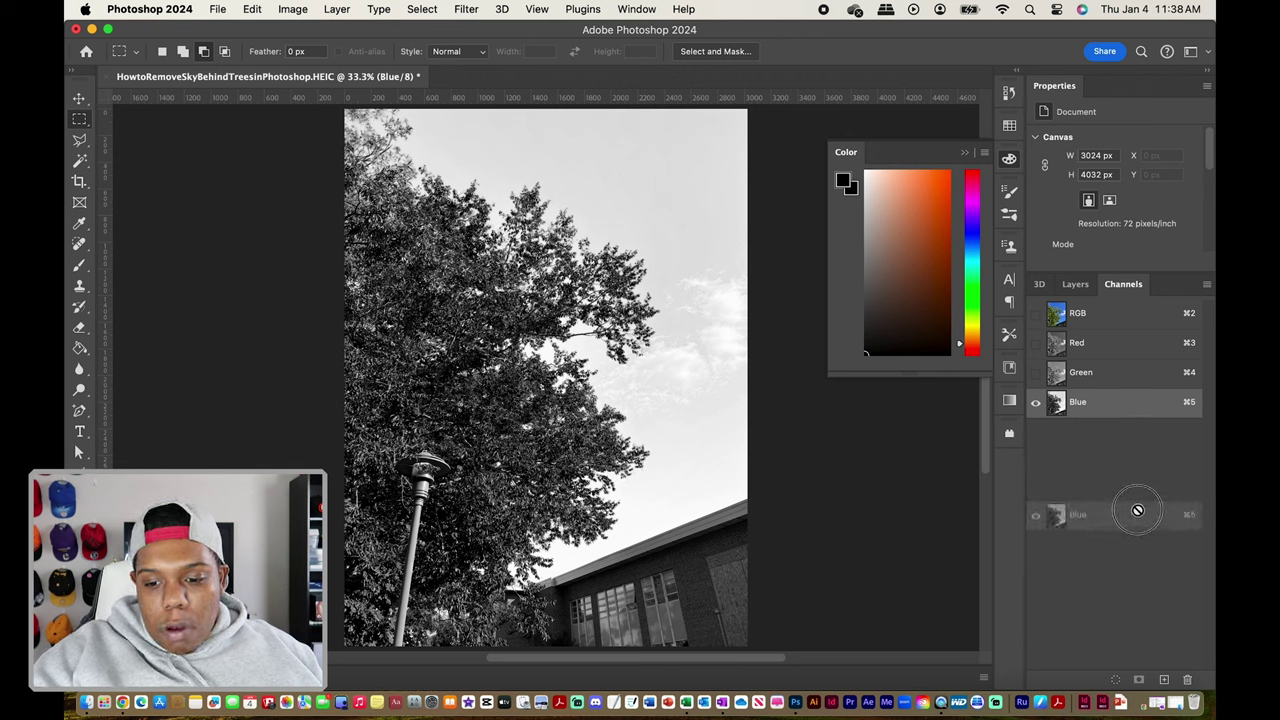
{"action": "left_click_drag", "start_coordinate": [1137, 510], "coordinate": [1163, 680]}
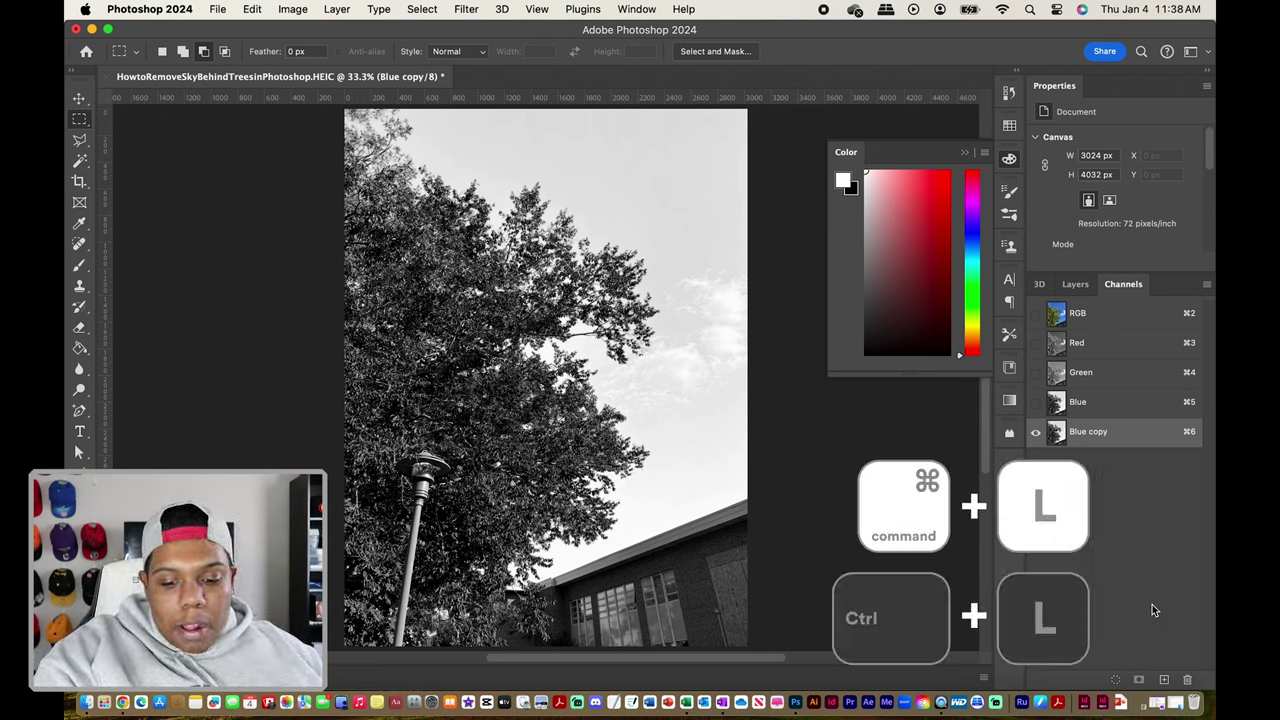
{"action": "key", "text": "super+l"}
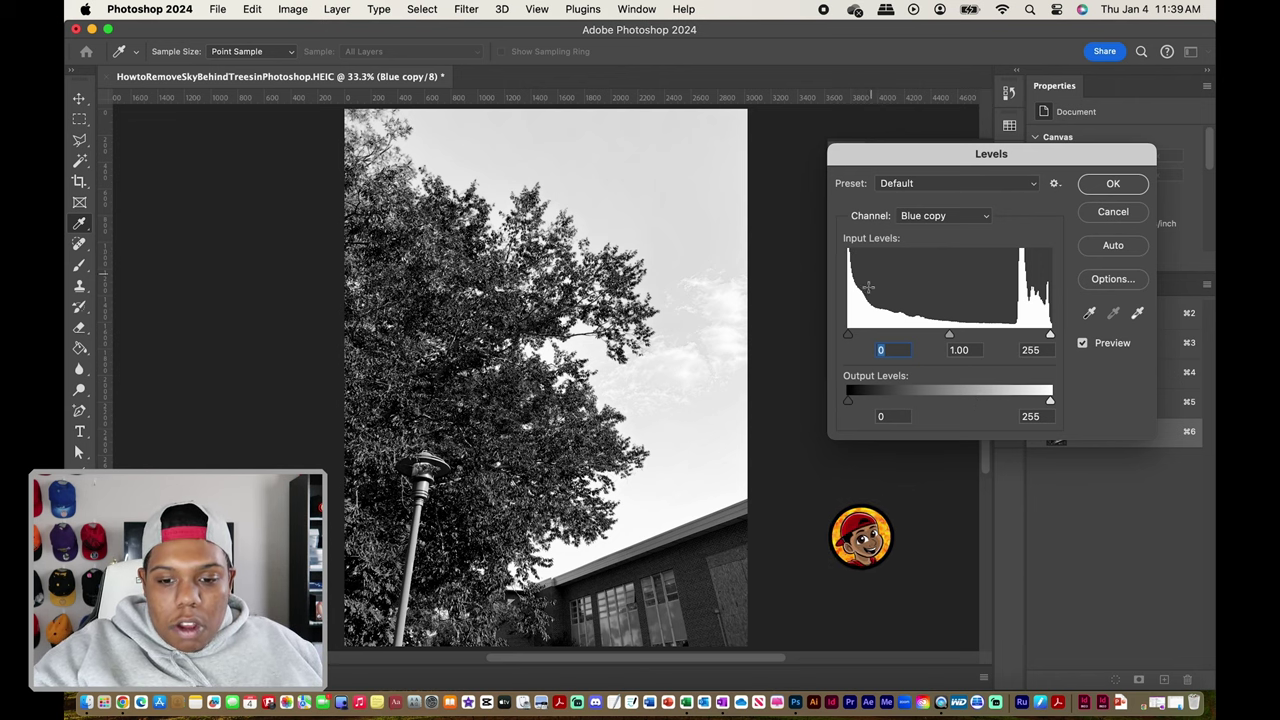
Apply Levels to Blue copy, pushing the tree and building to black and the sky to white
{"action": "left_click_drag", "start_coordinate": [849, 335], "coordinate": [916, 340]}
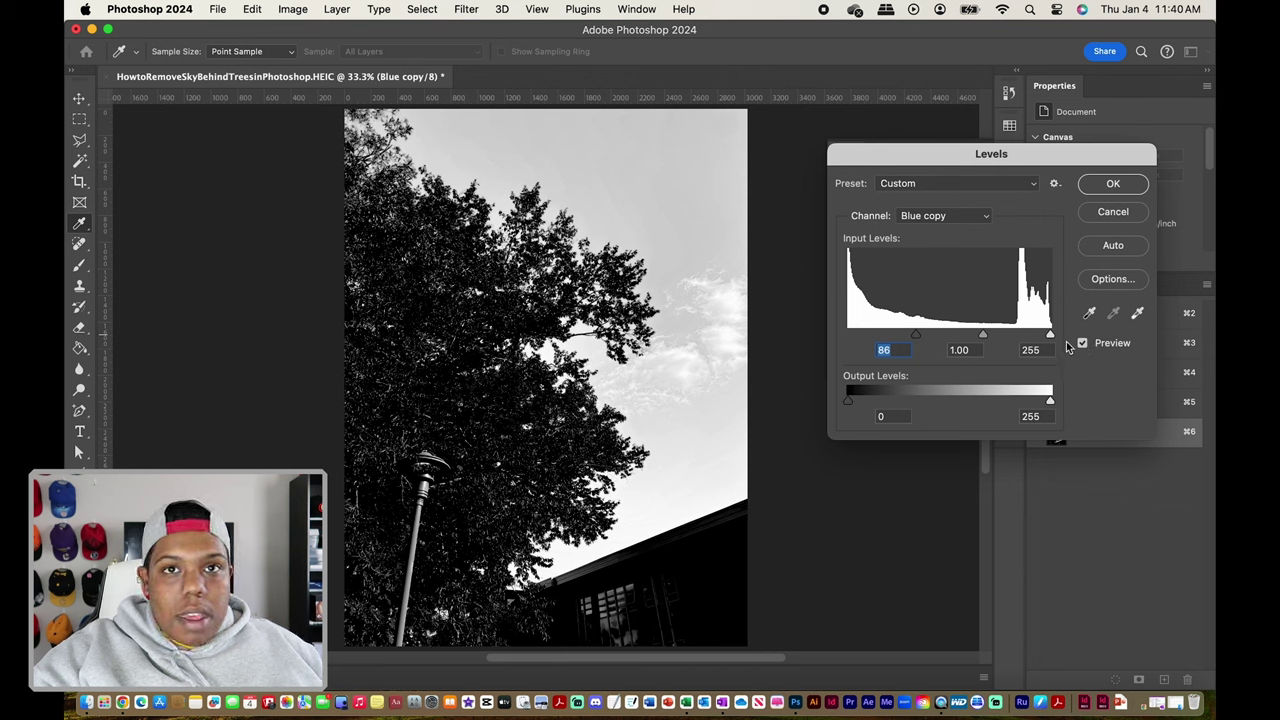
{"action": "left_click_drag", "start_coordinate": [916, 337], "coordinate": [937, 337]}
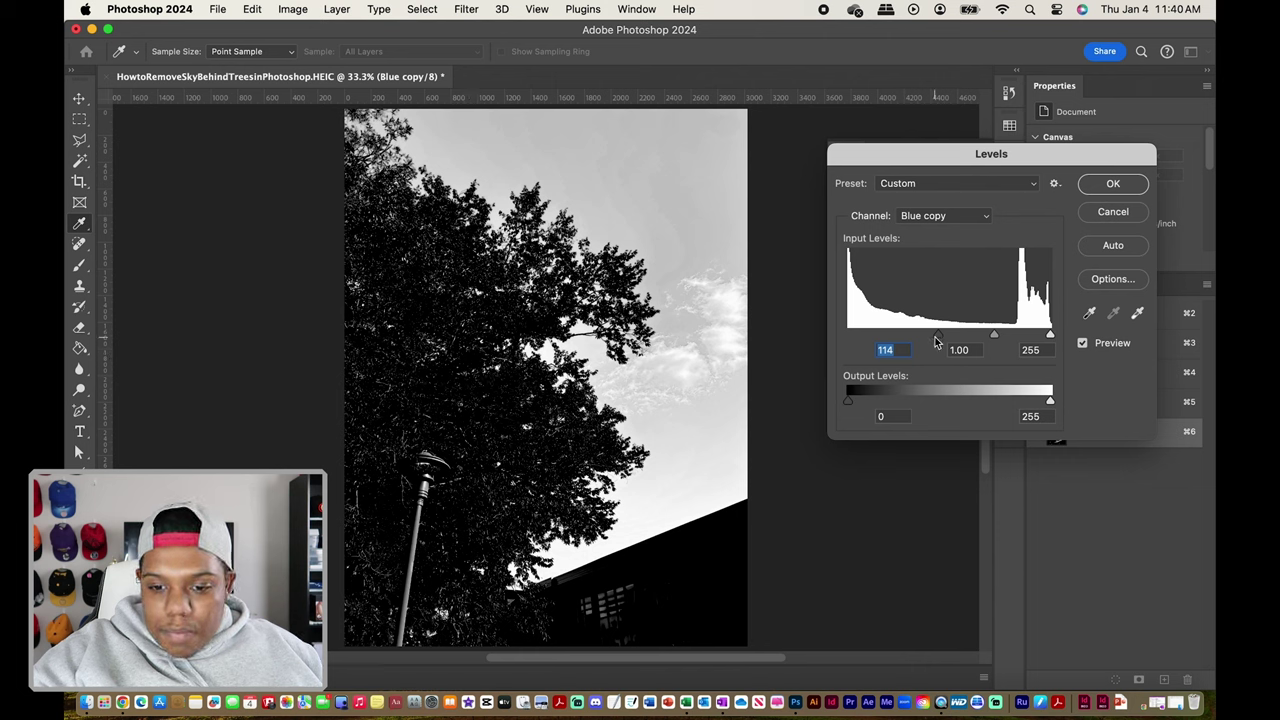
{"action": "left_click_drag", "start_coordinate": [937, 337], "coordinate": [956, 337]}
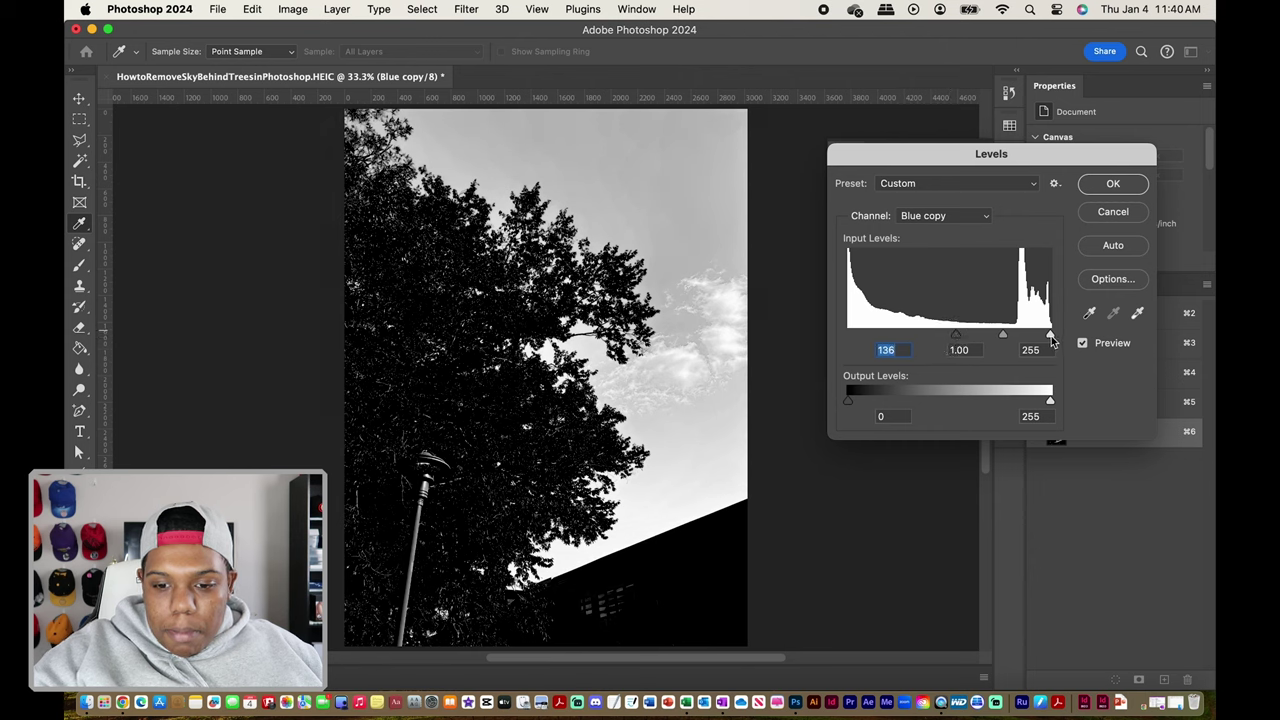
{"action": "mouse_move", "coordinate": [1049, 336]}
{"action": "left_mouse_down"}
{"action": "mouse_move", "coordinate": [953, 337]}
{"action": "mouse_move", "coordinate": [1001, 337]}
{"action": "left_mouse_up"}
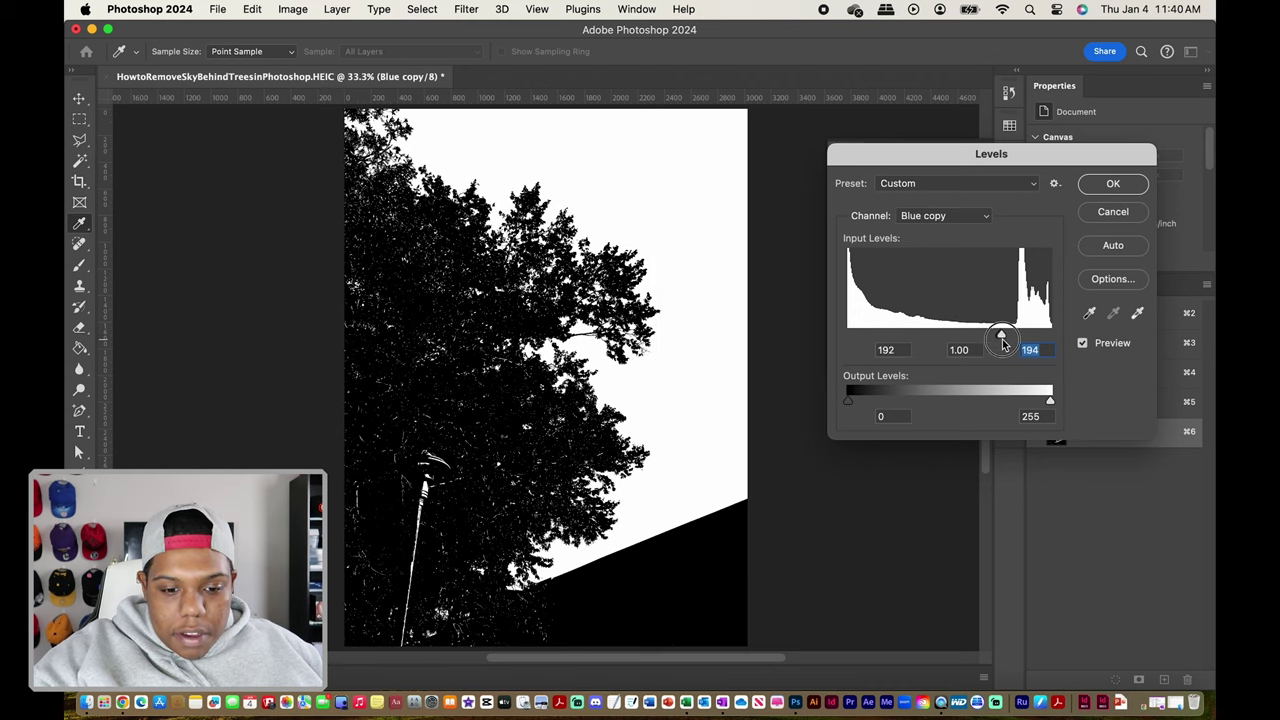
{"action": "mouse_move", "coordinate": [1001, 338]}
{"action": "left_mouse_down"}
{"action": "mouse_move", "coordinate": [990, 343]}
{"action": "mouse_move", "coordinate": [1009, 336]}
{"action": "left_mouse_up"}
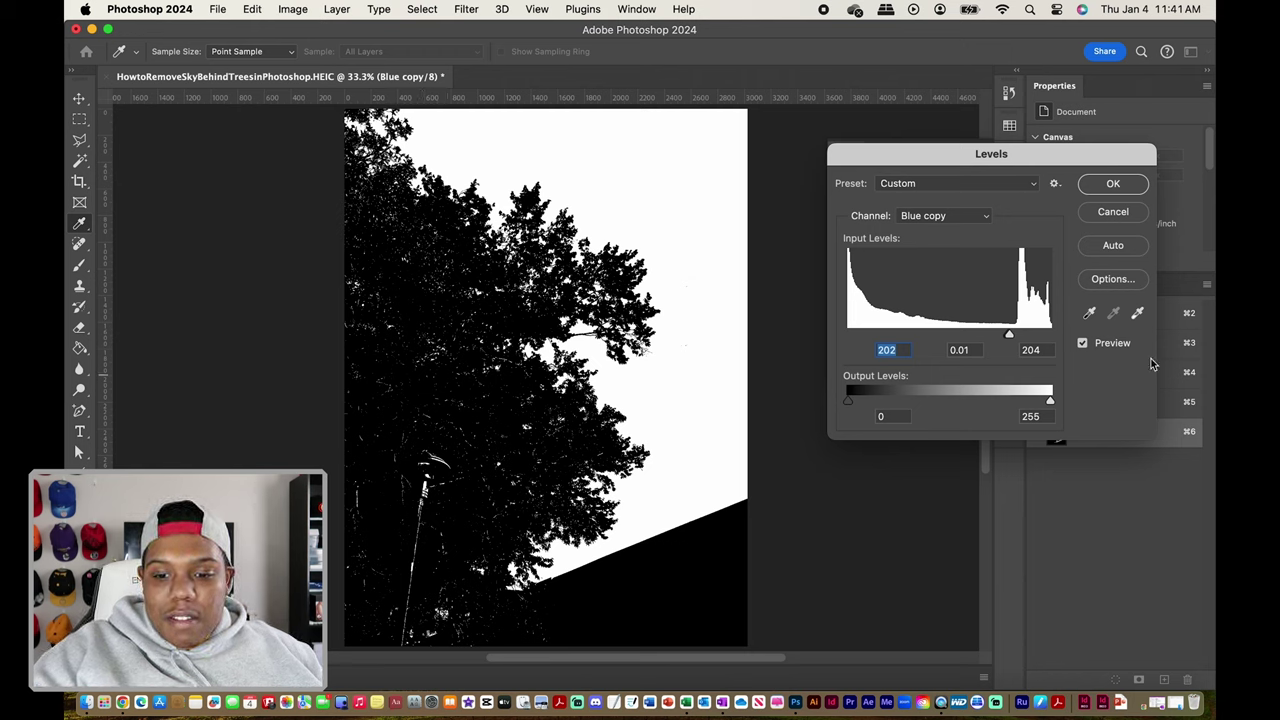
{"action": "left_click", "coordinate": [1134, 186]}
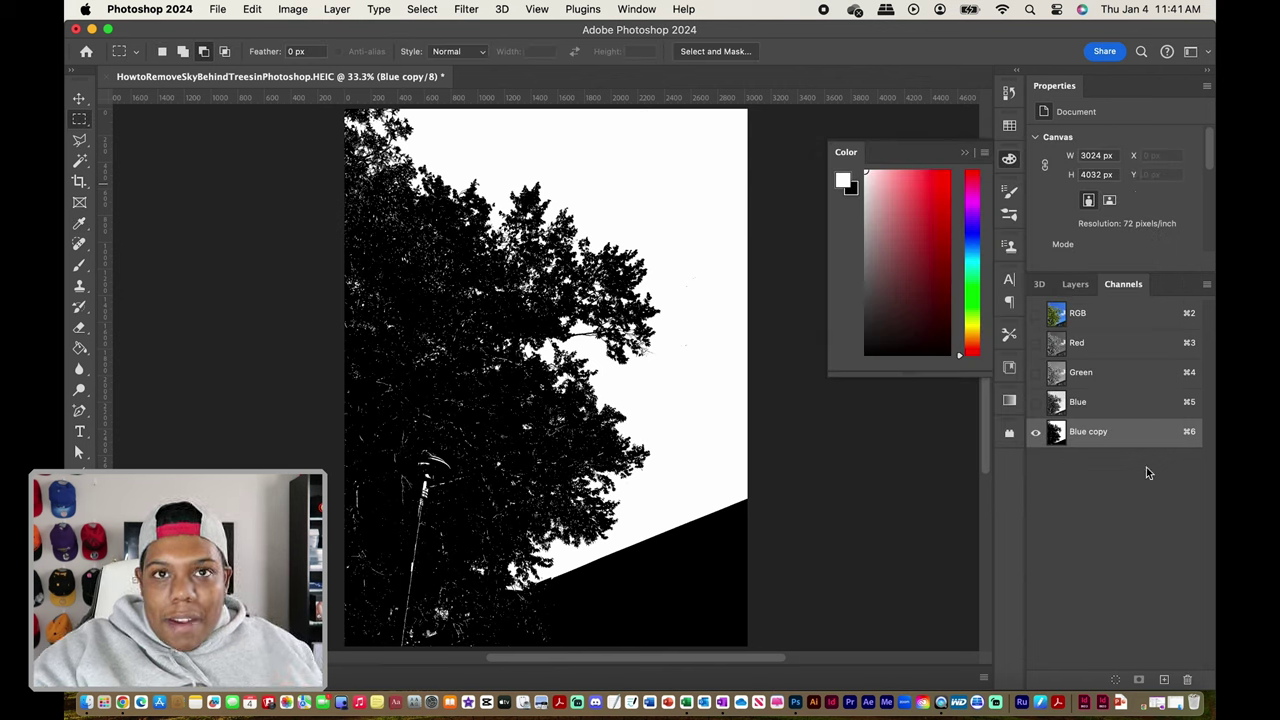
Load Blue copy as a sky selection, then show RGB and hide Blue copy
{"action": "left_click_drag", "start_coordinate": [1120, 444], "coordinate": [1110, 677]}
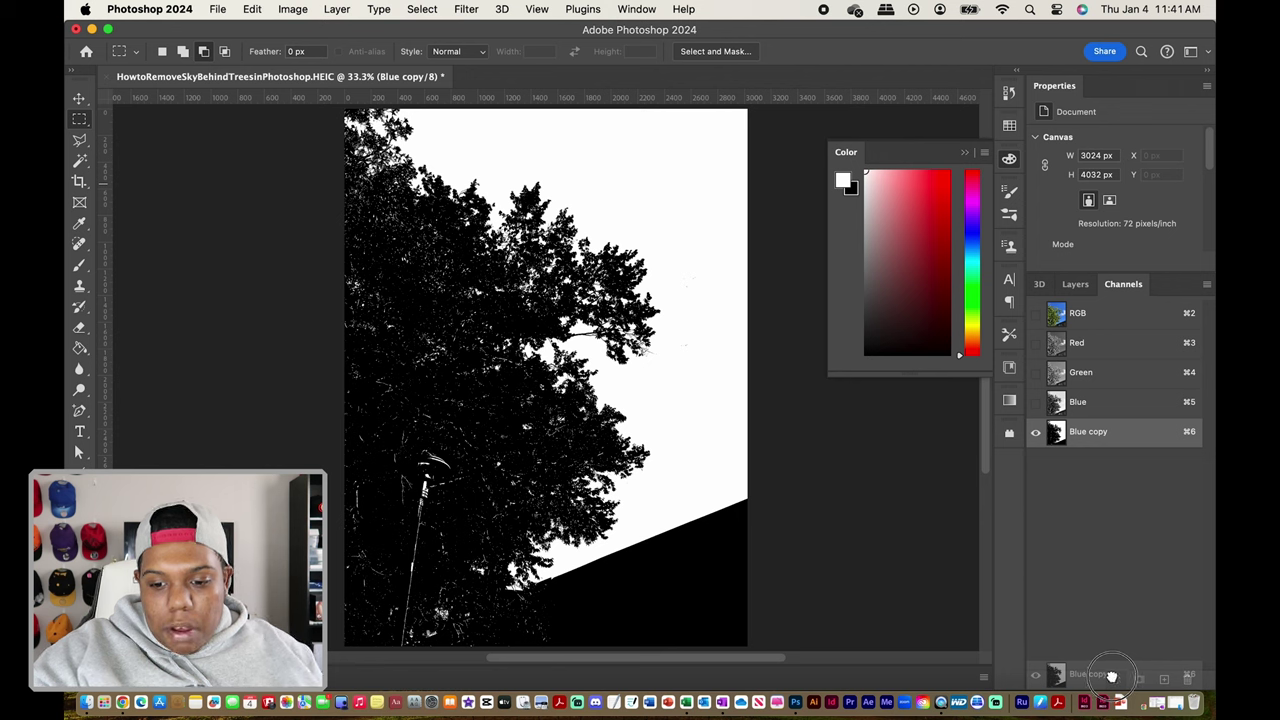
{"action": "left_click_drag", "start_coordinate": [1112, 677], "coordinate": [1115, 679]}
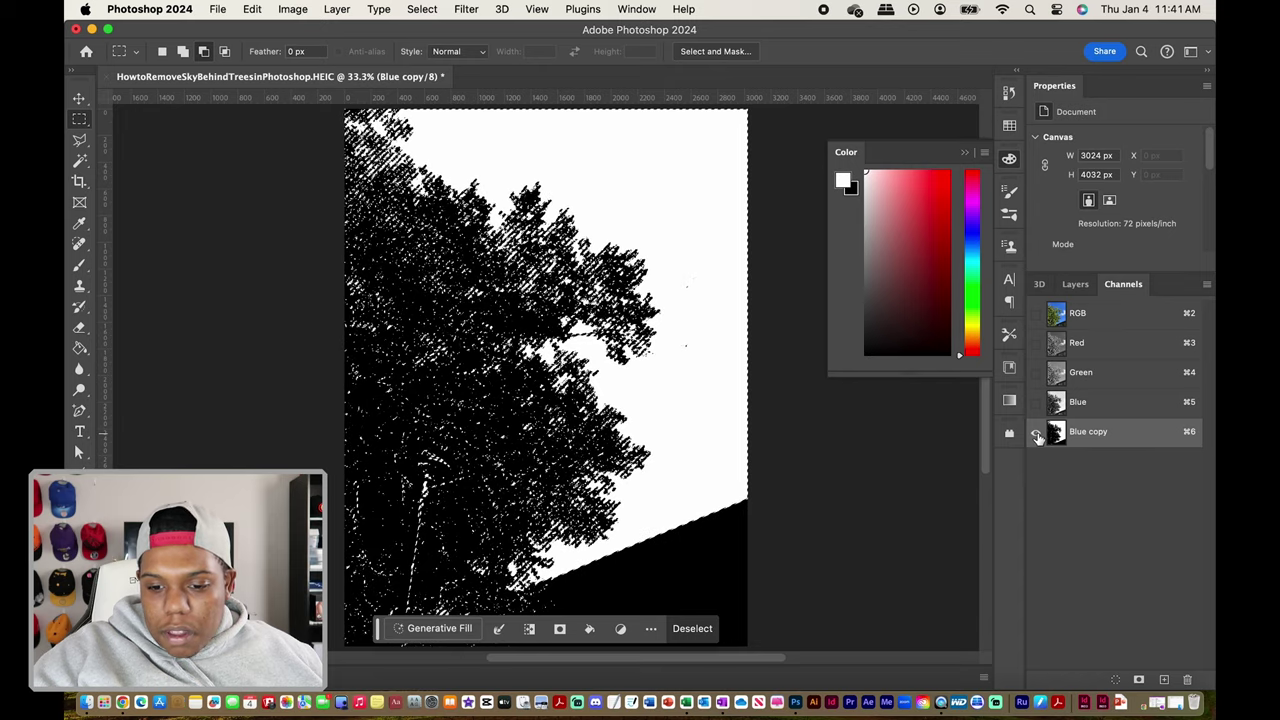
{"action": "left_click", "coordinate": [1036, 314]}
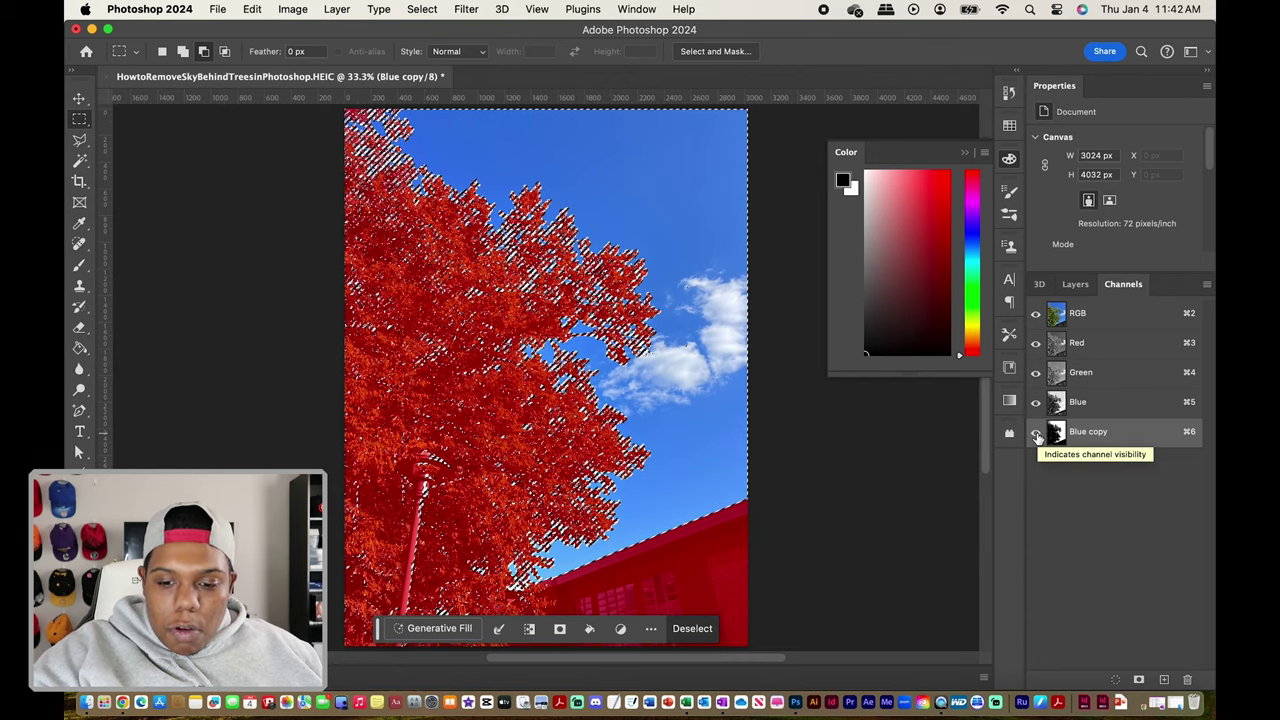
{"action": "left_click", "coordinate": [1036, 432]}
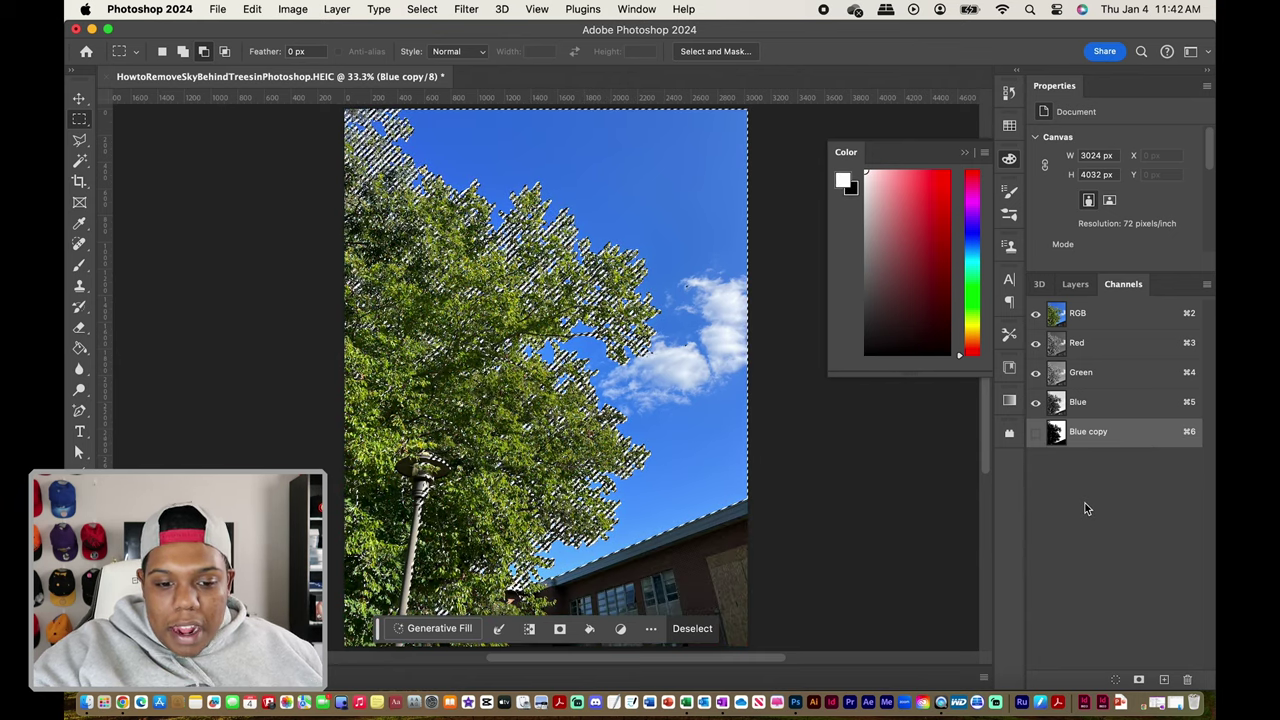
Unlock the Background into Layer 0 and add a layer mask from the sky selection
{"action": "left_click", "coordinate": [1086, 288]}
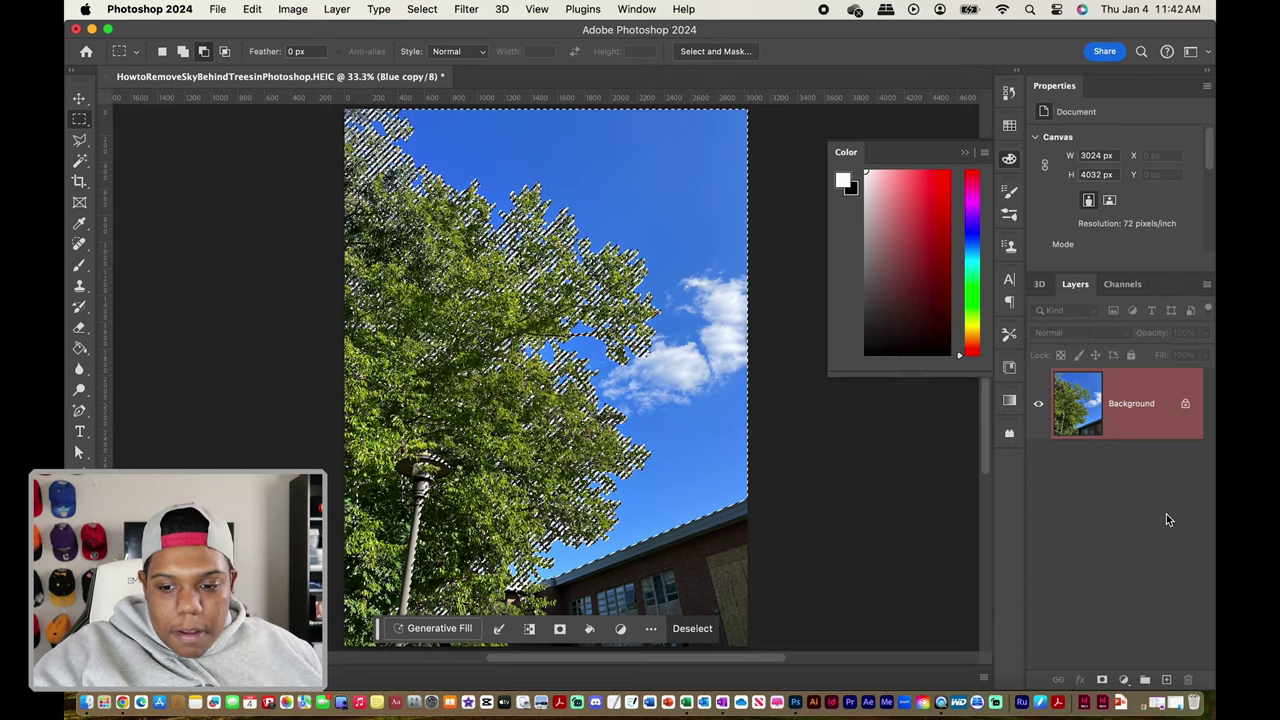
{"action": "left_click", "coordinate": [1185, 406]}
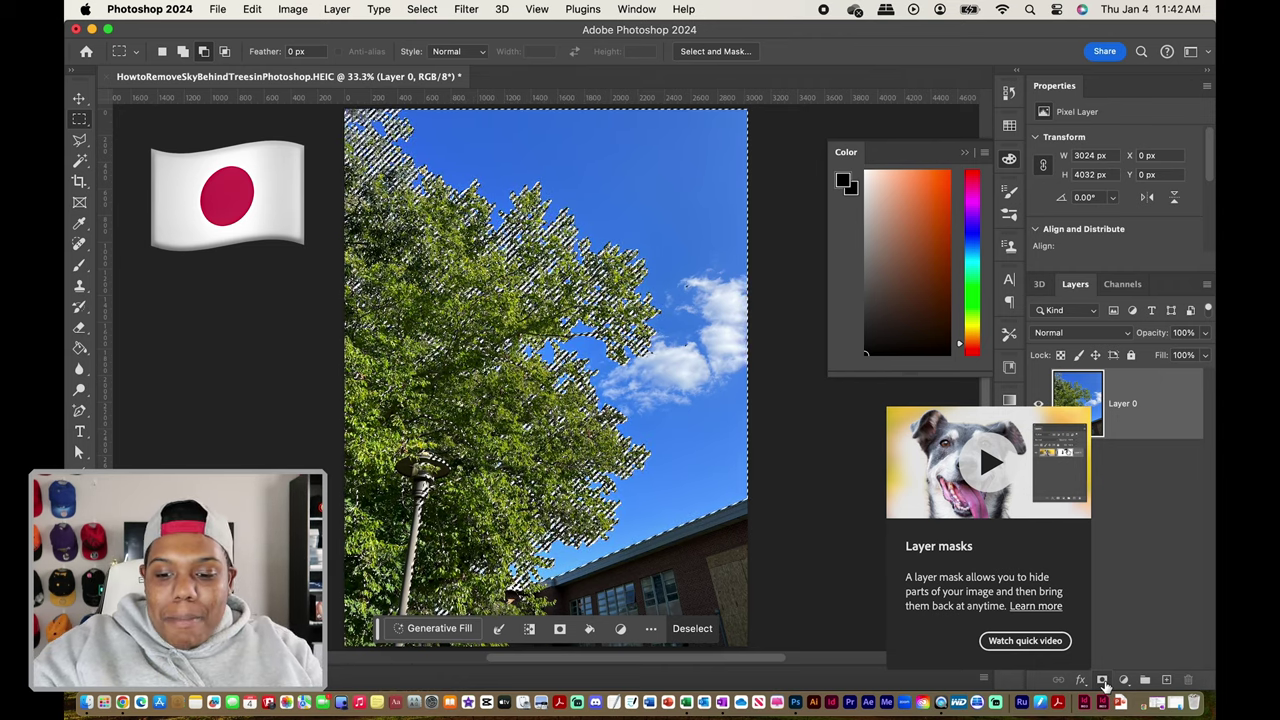
{"action": "left_click", "coordinate": [1103, 680]}
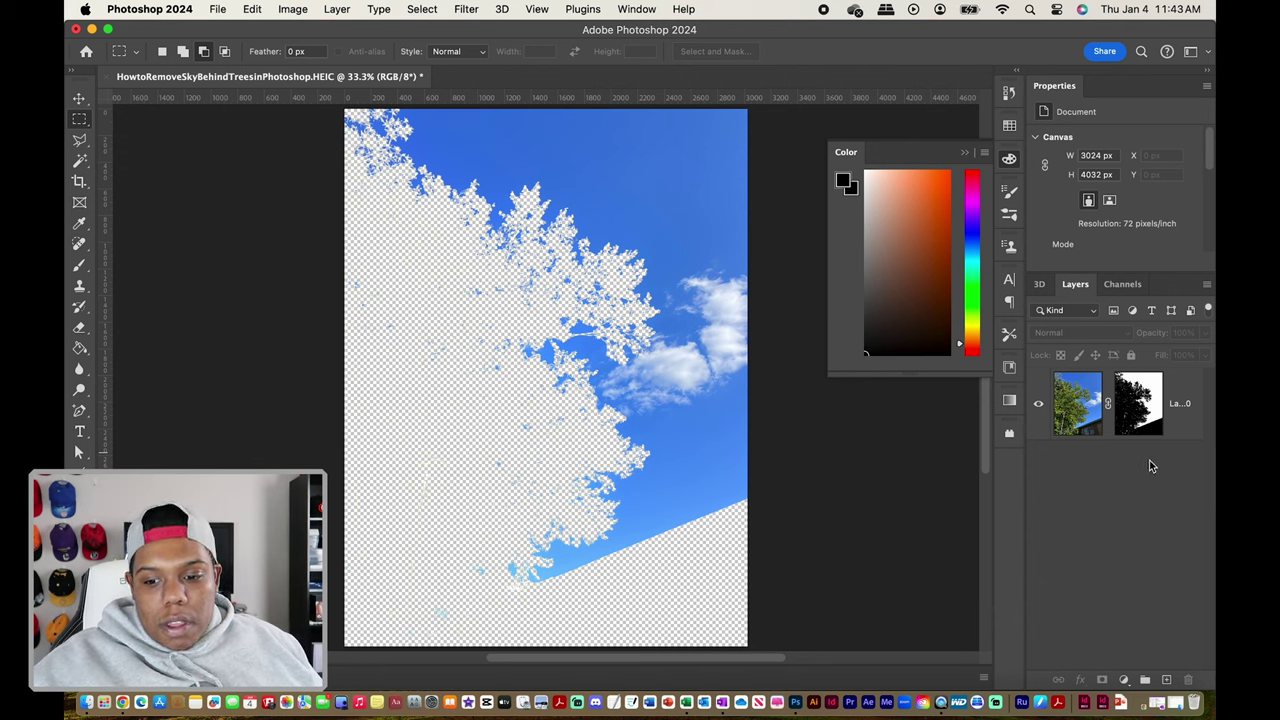
Select Layer 0's mask thumbnail and invert the mask with Cmd+I
{"action": "left_click", "coordinate": [1138, 403]}
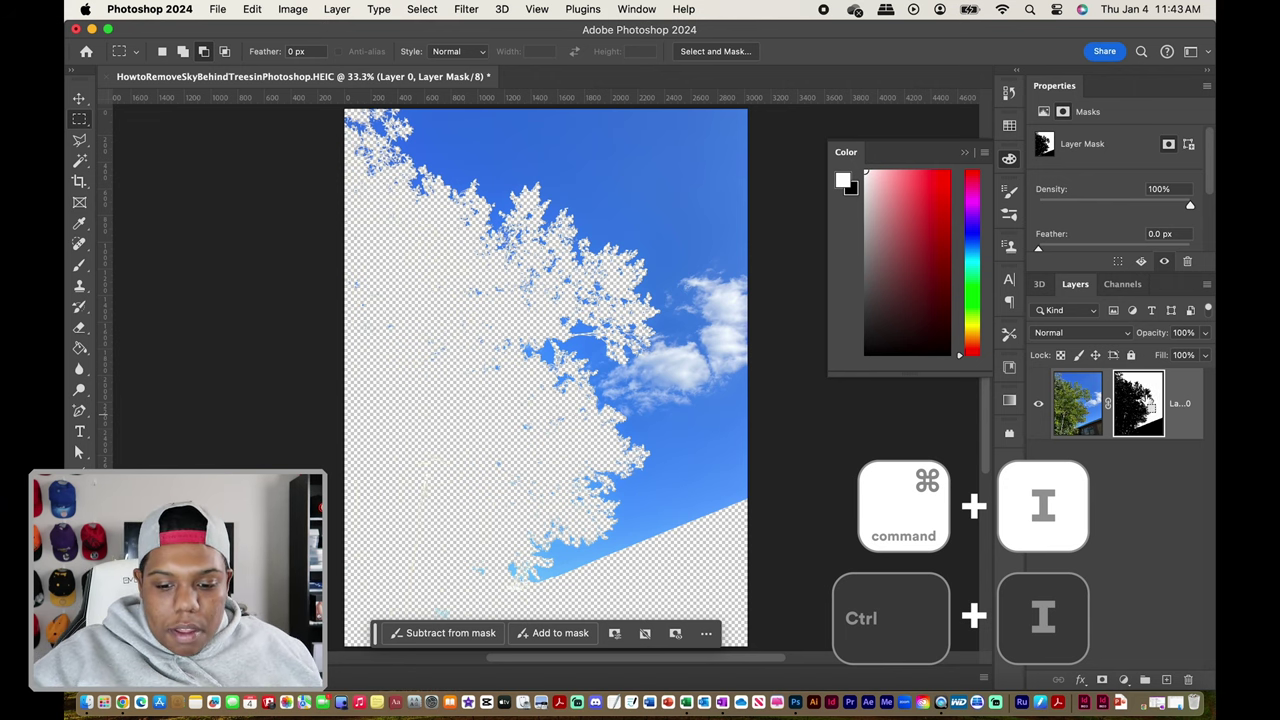
{"action": "key", "text": "super+i"}
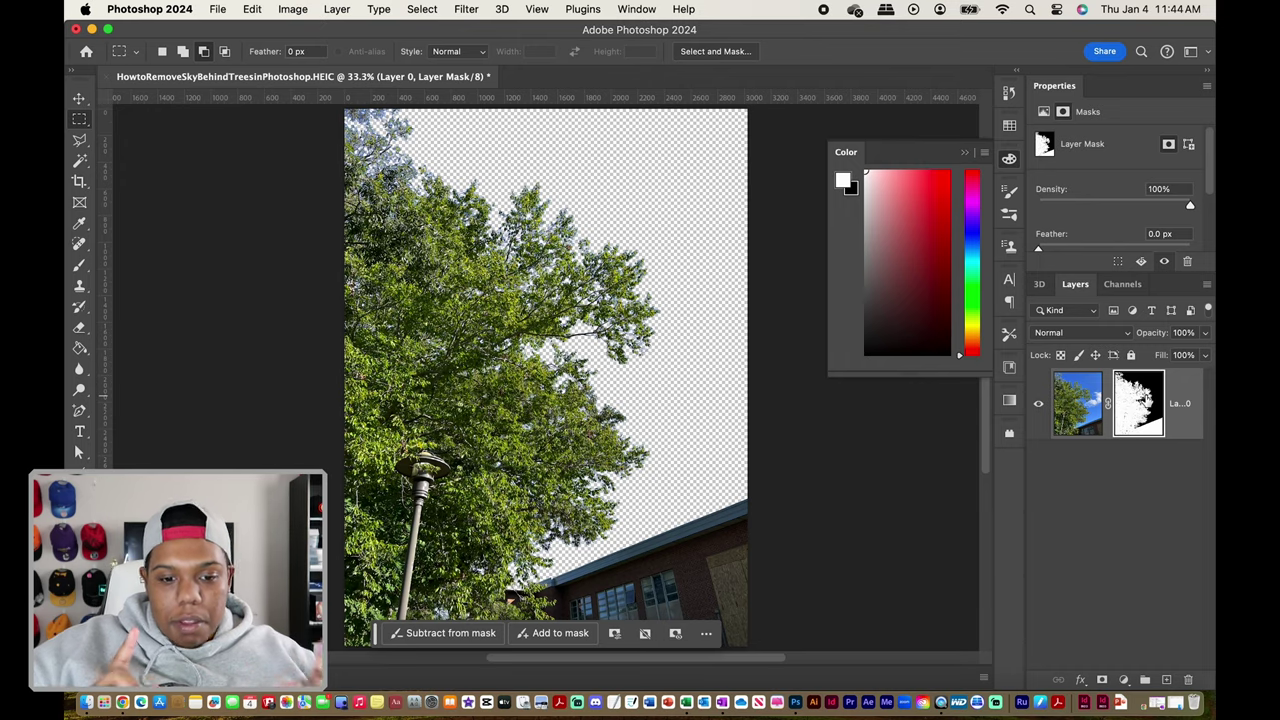
Zoom in on the street lamp and set the Brush tool to 25 px
{"action": "scroll", "coordinate": [557, 377], "scroll_direction": "up", "scroll_amount": 1}
{"action": "scroll", "coordinate": [557, 377], "scroll_direction": "up", "scroll_amount": 2}
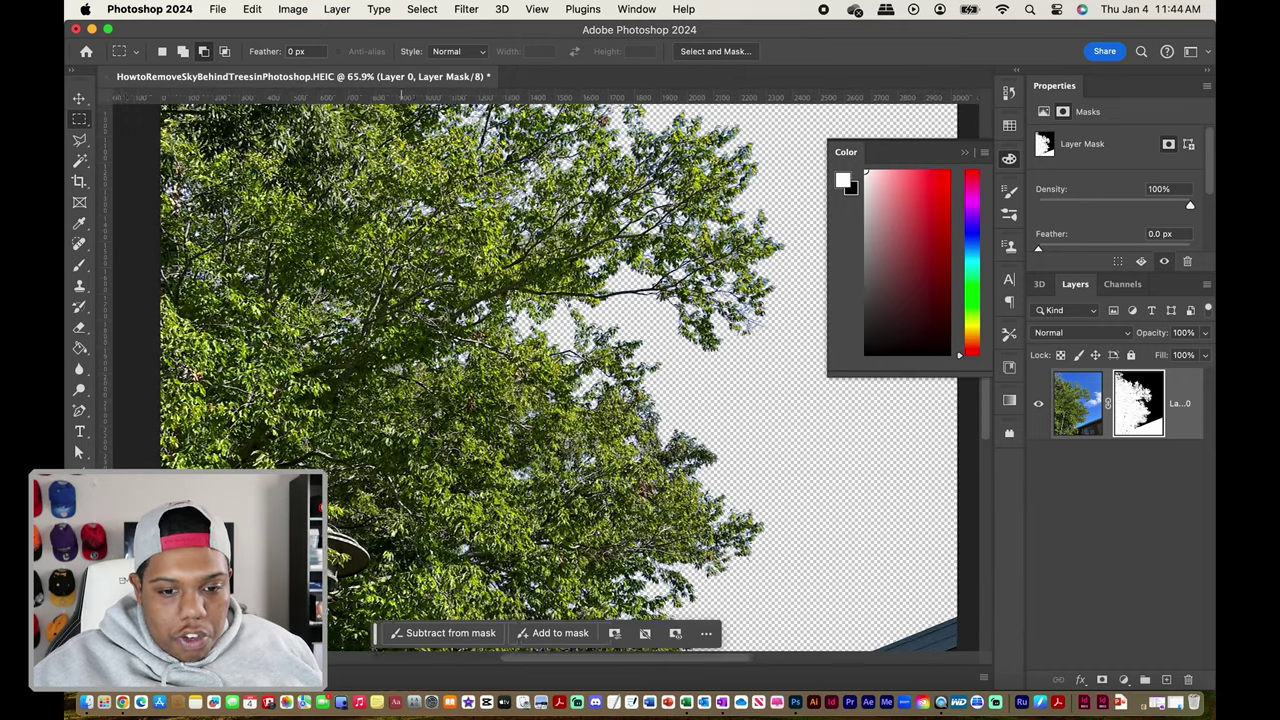
{"action": "scroll", "coordinate": [476, 291], "scroll_direction": "down", "scroll_amount": 5}
{"action": "scroll", "coordinate": [476, 291], "scroll_direction": "up", "scroll_amount": 2}
{"action": "scroll", "coordinate": [547, 330], "scroll_direction": "up", "scroll_amount": 1}
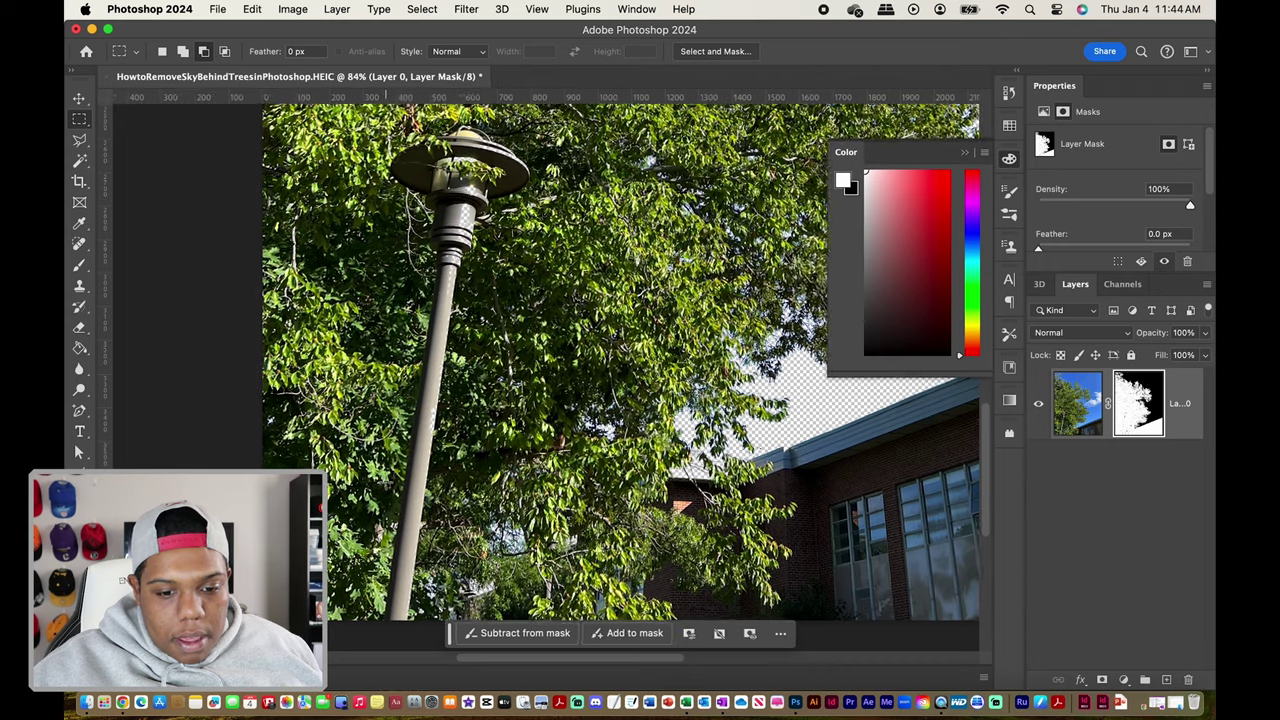
{"action": "scroll", "coordinate": [547, 330], "scroll_direction": "up", "scroll_amount": 1}
{"action": "scroll", "coordinate": [547, 330], "scroll_direction": "up", "scroll_amount": 1}
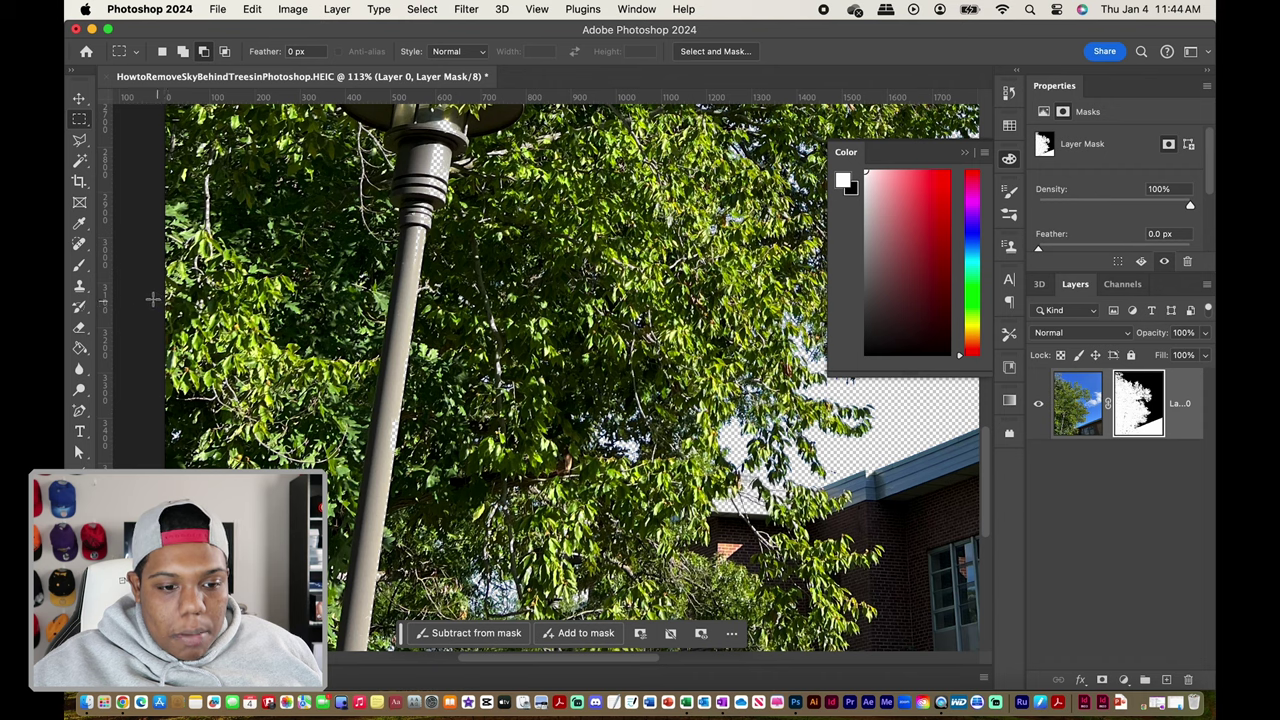
{"action": "left_click", "coordinate": [80, 268]}
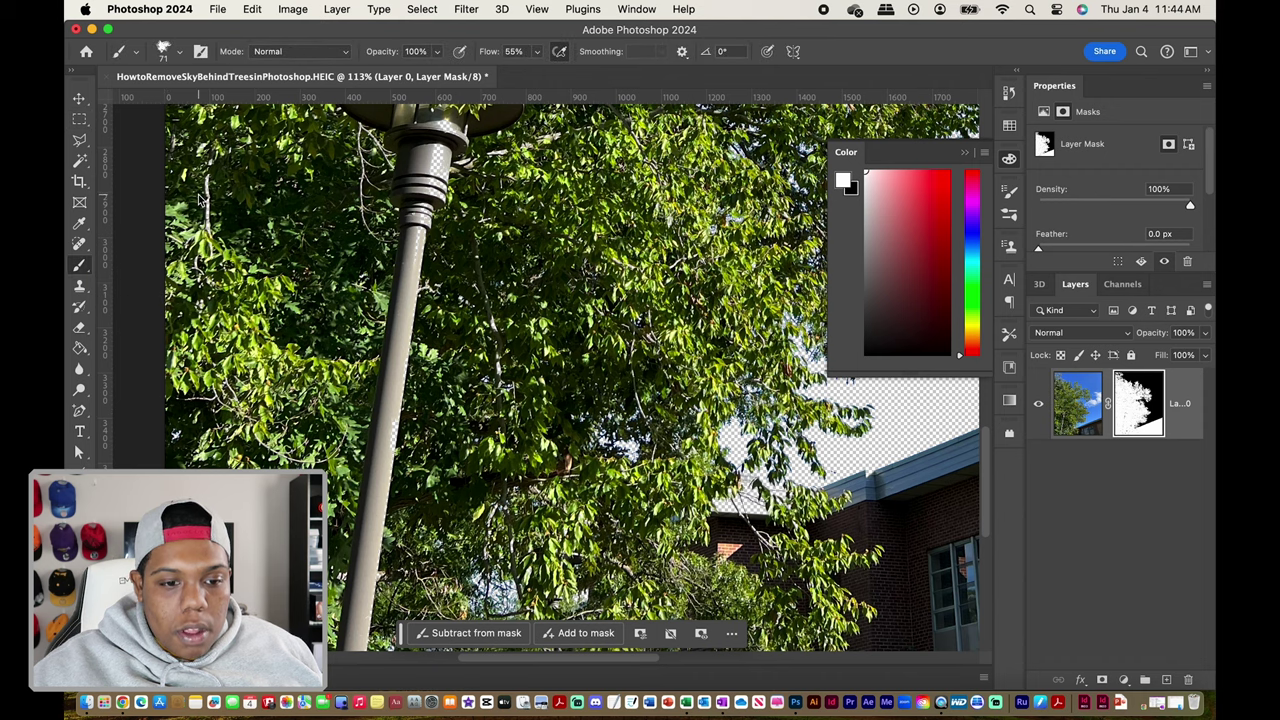
{"action": "left_click", "coordinate": [176, 55]}
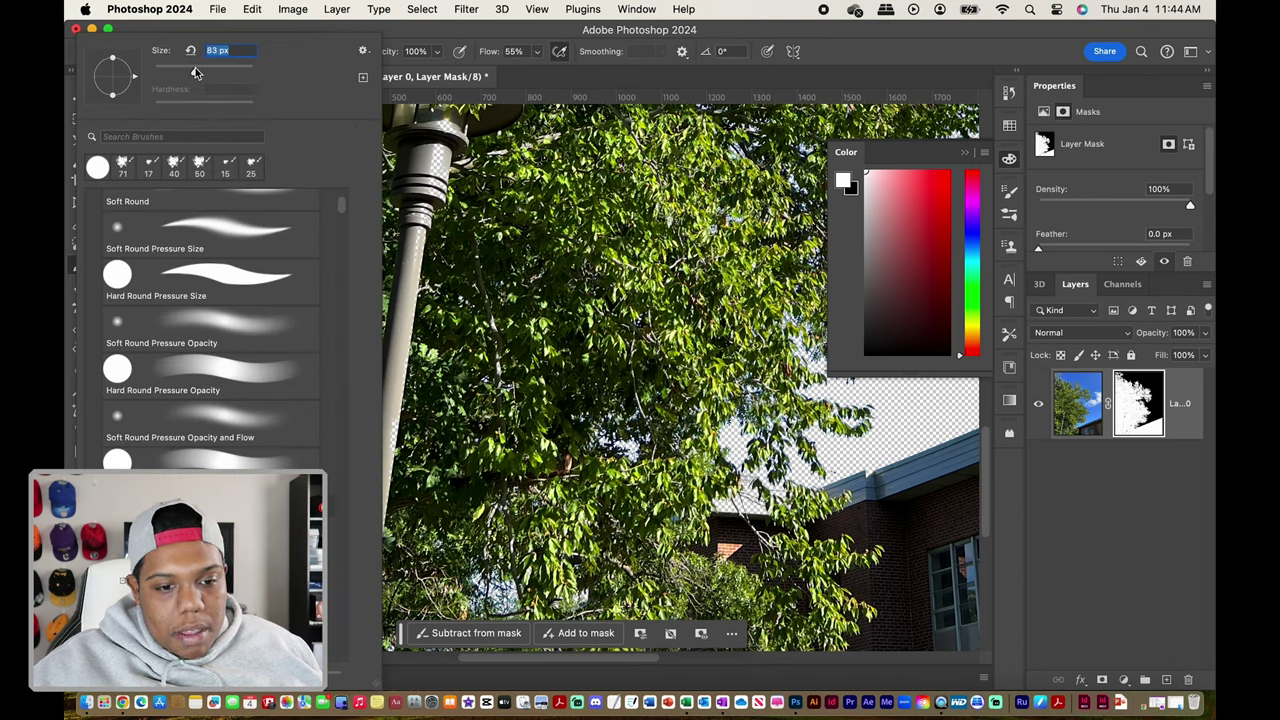
{"action": "left_click_drag", "start_coordinate": [195, 67], "coordinate": [166, 70]}
{"action": "left_click", "coordinate": [477, 37]}
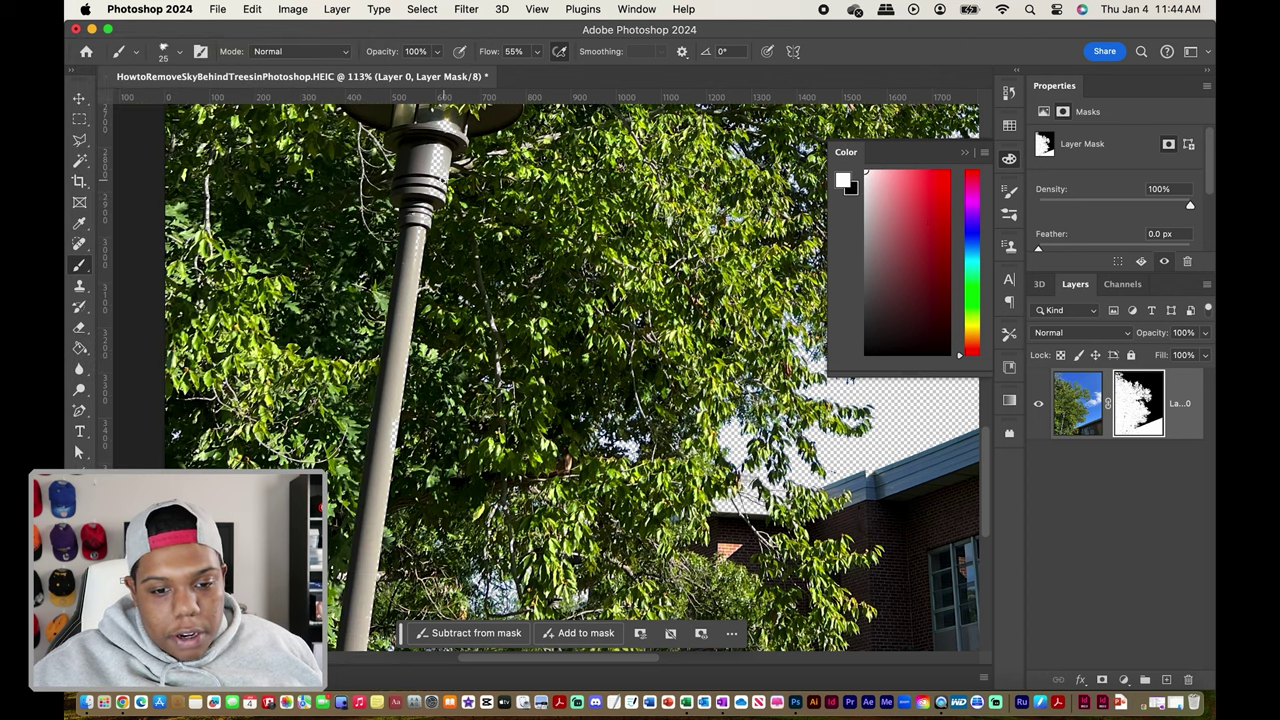
Paint white on the mask to restore the lamp's upper cylinder and head edge
{"action": "scroll", "coordinate": [444, 181], "scroll_direction": "up", "scroll_amount": 2}
{"action": "scroll", "coordinate": [436, 194], "scroll_direction": "up", "scroll_amount": 2}
{"action": "scroll", "coordinate": [433, 213], "scroll_direction": "up", "scroll_amount": 2}
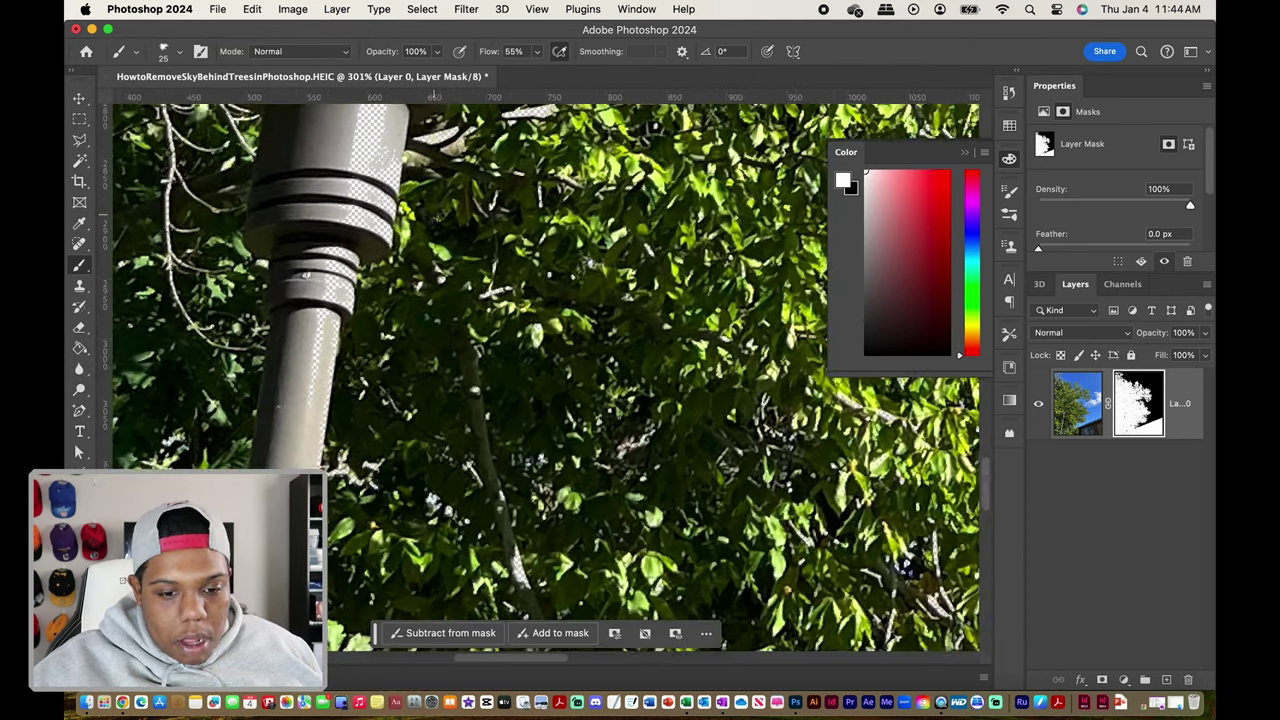
{"action": "scroll", "coordinate": [420, 220], "scroll_direction": "up", "scroll_amount": 1}
{"action": "mouse_move", "coordinate": [350, 285]}
{"action": "left_mouse_down"}
{"action": "mouse_move", "coordinate": [371, 177]}
{"action": "mouse_move", "coordinate": [400, 163]}
{"action": "mouse_move", "coordinate": [385, 315]}
{"action": "mouse_move", "coordinate": [413, 219]}
{"action": "mouse_move", "coordinate": [323, 380]}
{"action": "mouse_move", "coordinate": [334, 427]}
{"action": "mouse_move", "coordinate": [373, 345]}
{"action": "mouse_move", "coordinate": [338, 360]}
{"action": "mouse_move", "coordinate": [330, 440]}
{"action": "mouse_move", "coordinate": [347, 480]}
{"action": "left_mouse_up"}
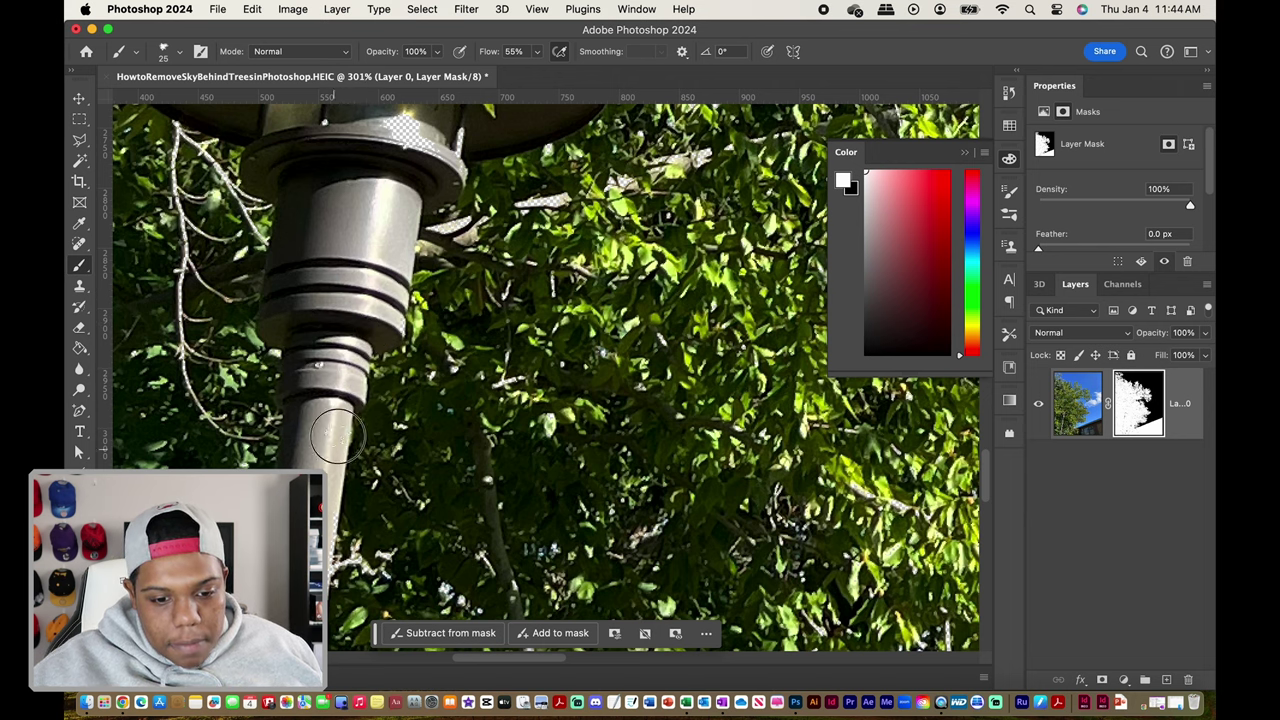
{"action": "scroll", "coordinate": [328, 452], "scroll_direction": "down", "scroll_amount": 3}
{"action": "scroll", "coordinate": [328, 452], "scroll_direction": "up", "scroll_amount": 5}
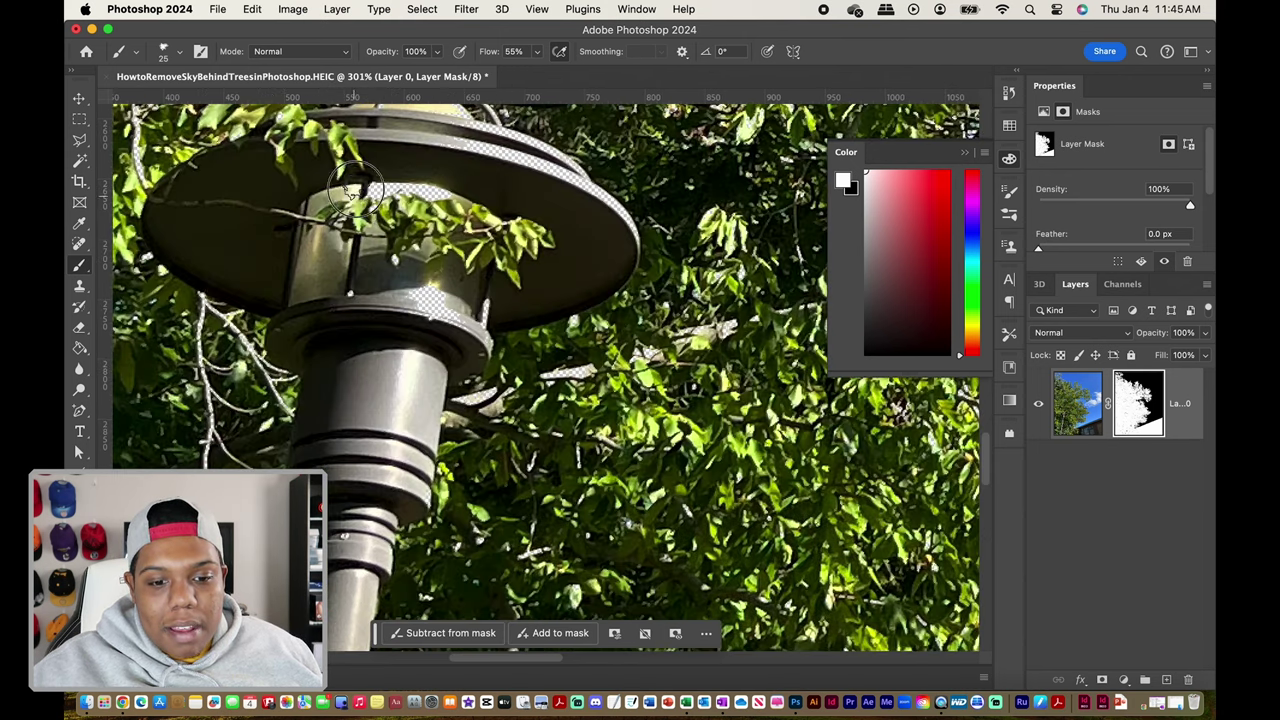
{"action": "left_click_drag", "start_coordinate": [342, 205], "coordinate": [420, 168]}
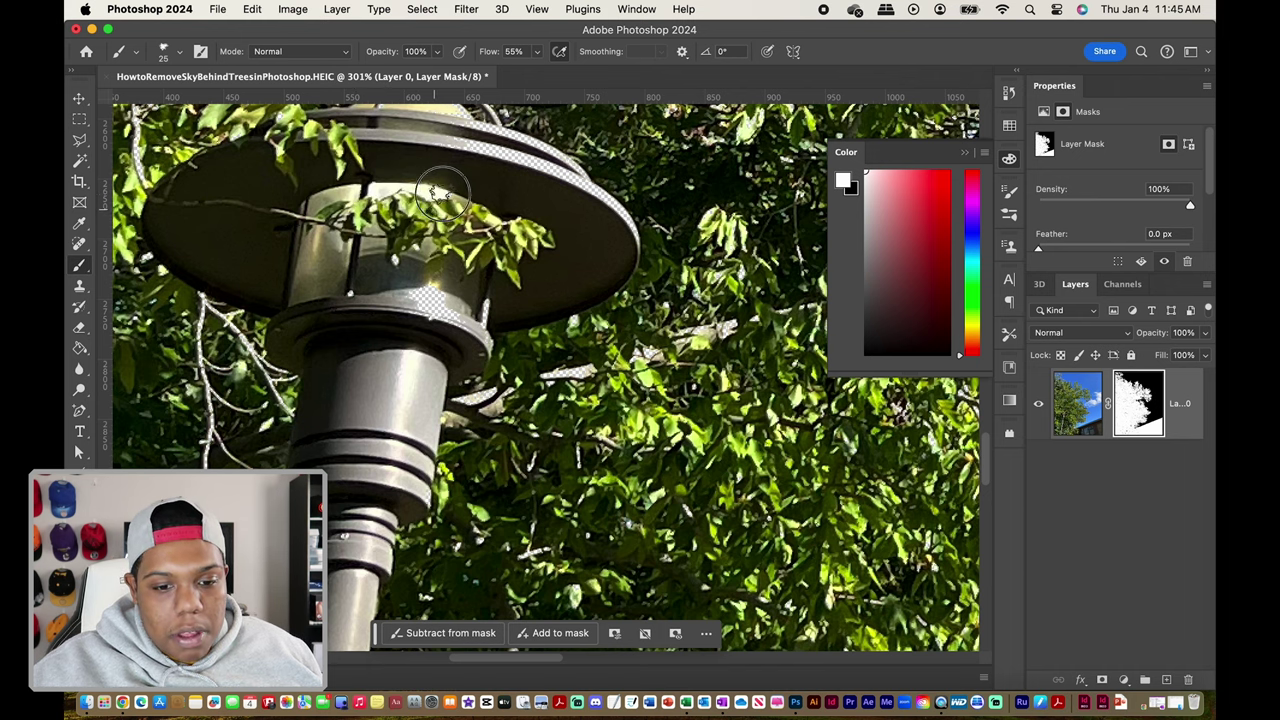
{"action": "mouse_move", "coordinate": [361, 203]}
{"action": "left_mouse_down"}
{"action": "mouse_move", "coordinate": [463, 321]}
{"action": "mouse_move", "coordinate": [445, 346]}
{"action": "left_mouse_up"}
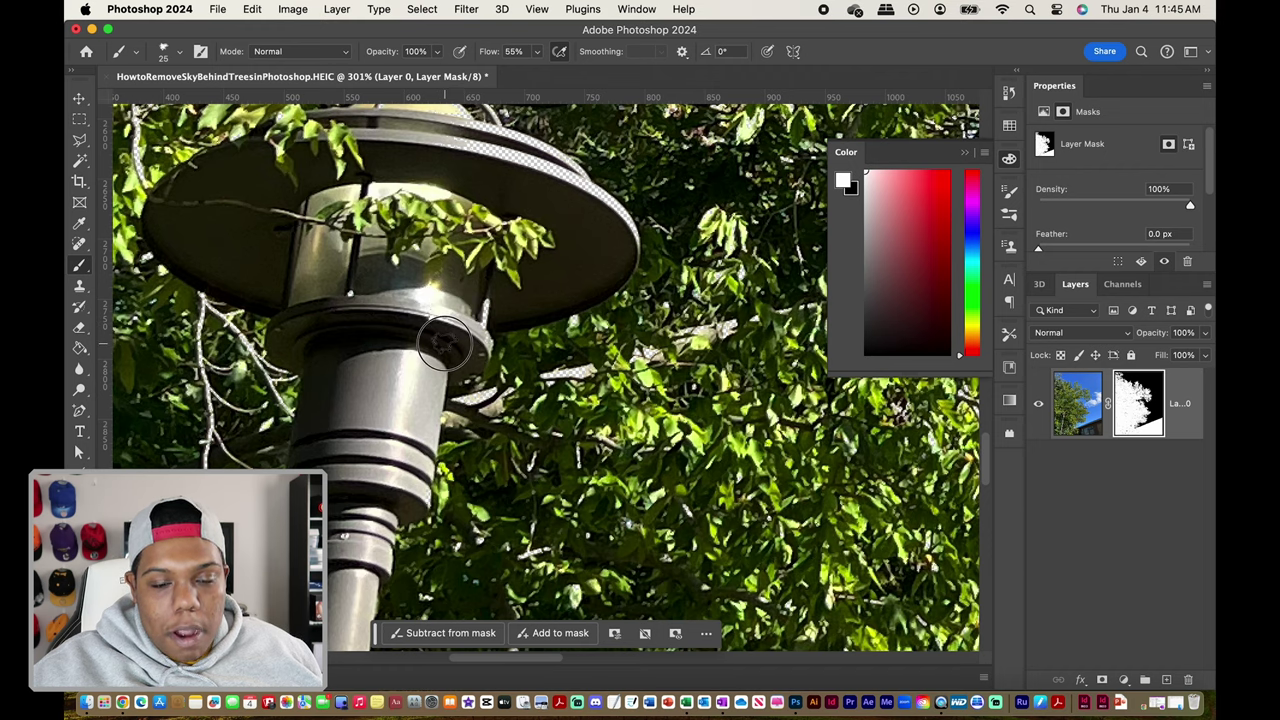
Repaint the mask around the lamp cap and rim so the lamp is fully solid
{"action": "scroll", "coordinate": [494, 298], "scroll_direction": "up", "scroll_amount": 3}
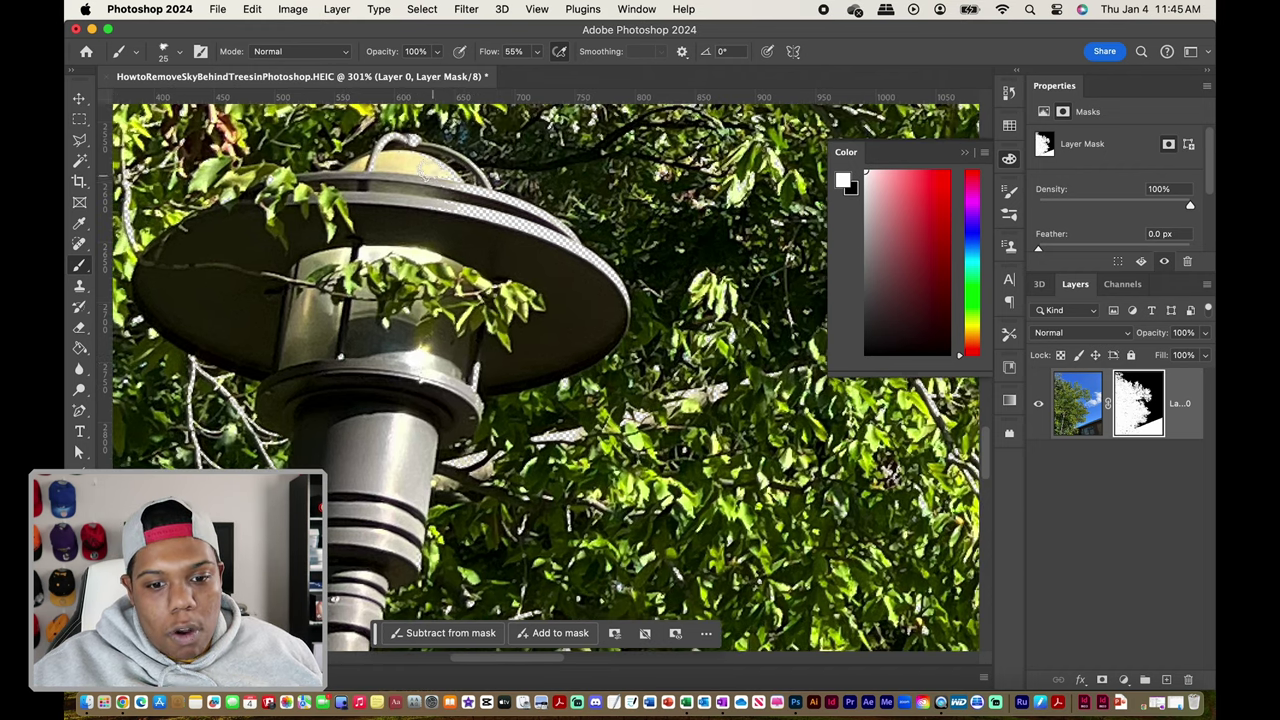
{"action": "mouse_move", "coordinate": [424, 166]}
{"action": "left_mouse_down"}
{"action": "mouse_move", "coordinate": [386, 132]}
{"action": "mouse_move", "coordinate": [482, 210]}
{"action": "left_mouse_up"}
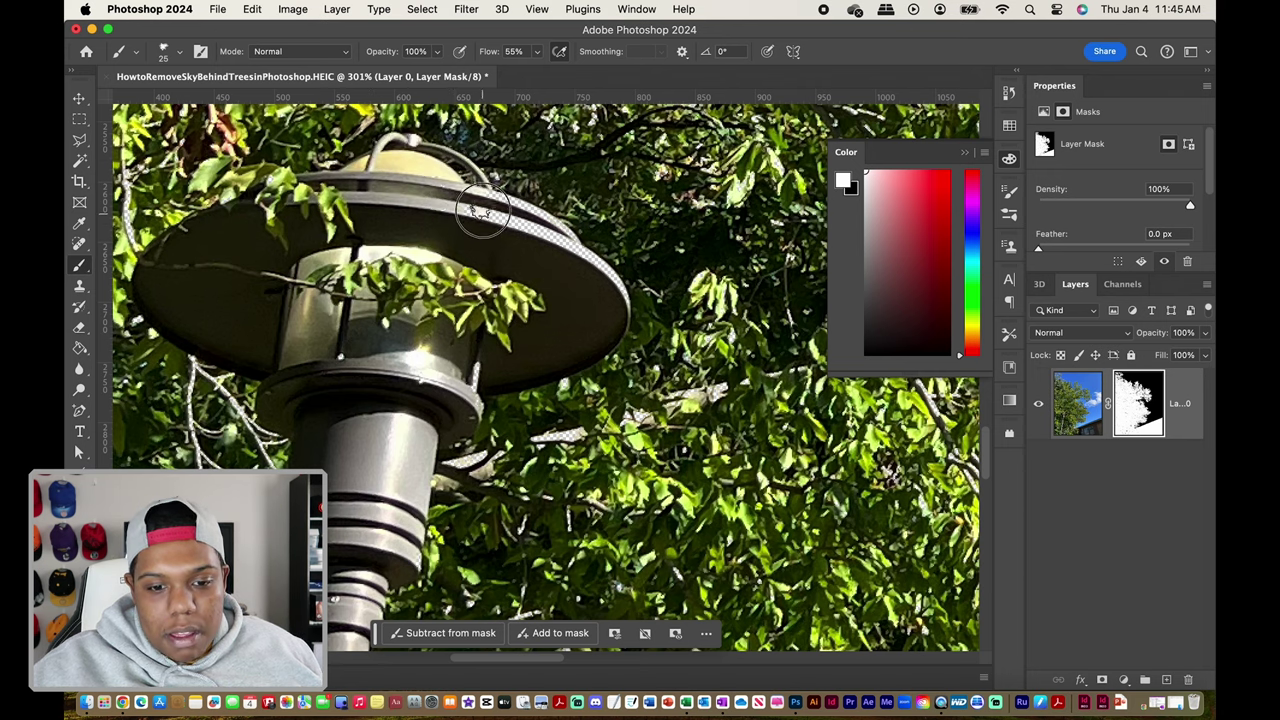
{"action": "mouse_move", "coordinate": [482, 210]}
{"action": "left_mouse_down"}
{"action": "mouse_move", "coordinate": [440, 155]}
{"action": "mouse_move", "coordinate": [588, 255]}
{"action": "mouse_move", "coordinate": [540, 200]}
{"action": "mouse_move", "coordinate": [465, 600]}
{"action": "left_mouse_up"}
{"action": "scroll", "coordinate": [477, 507], "scroll_direction": "up", "scroll_amount": 5}
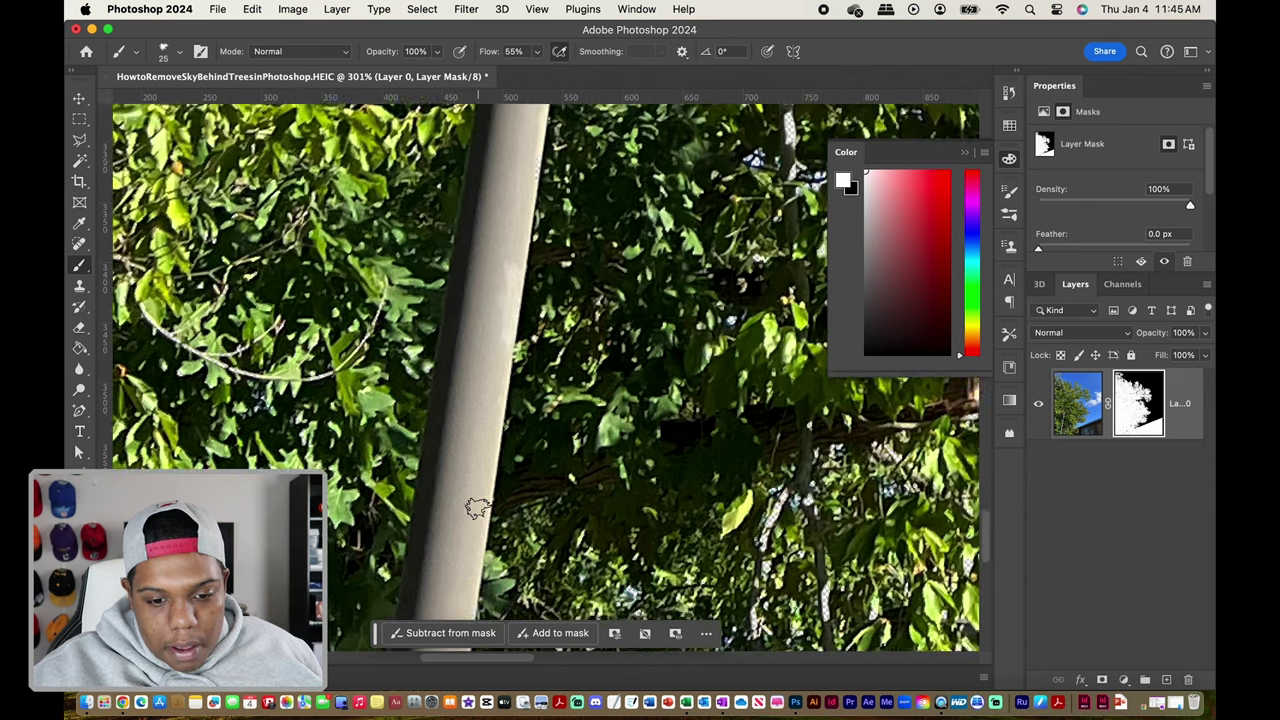
{"action": "scroll", "coordinate": [477, 507], "scroll_direction": "up", "scroll_amount": 2}
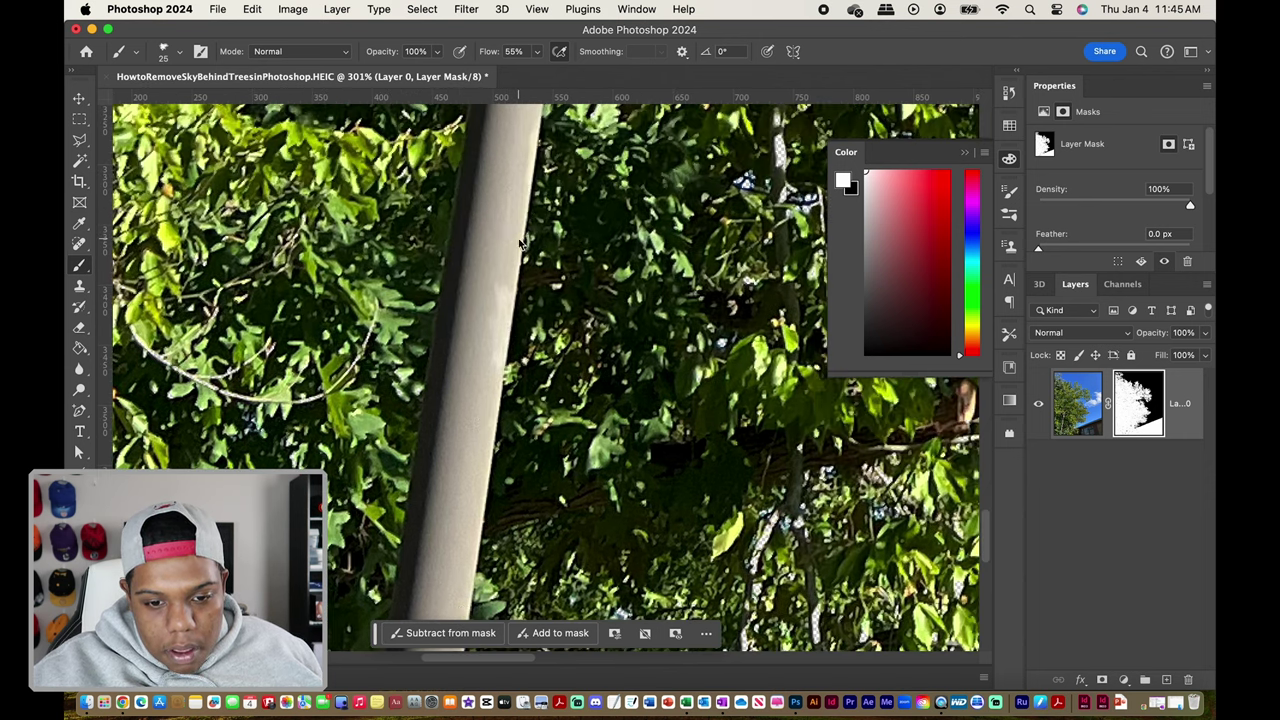
{"action": "scroll", "coordinate": [519, 242], "scroll_direction": "down", "scroll_amount": 10}
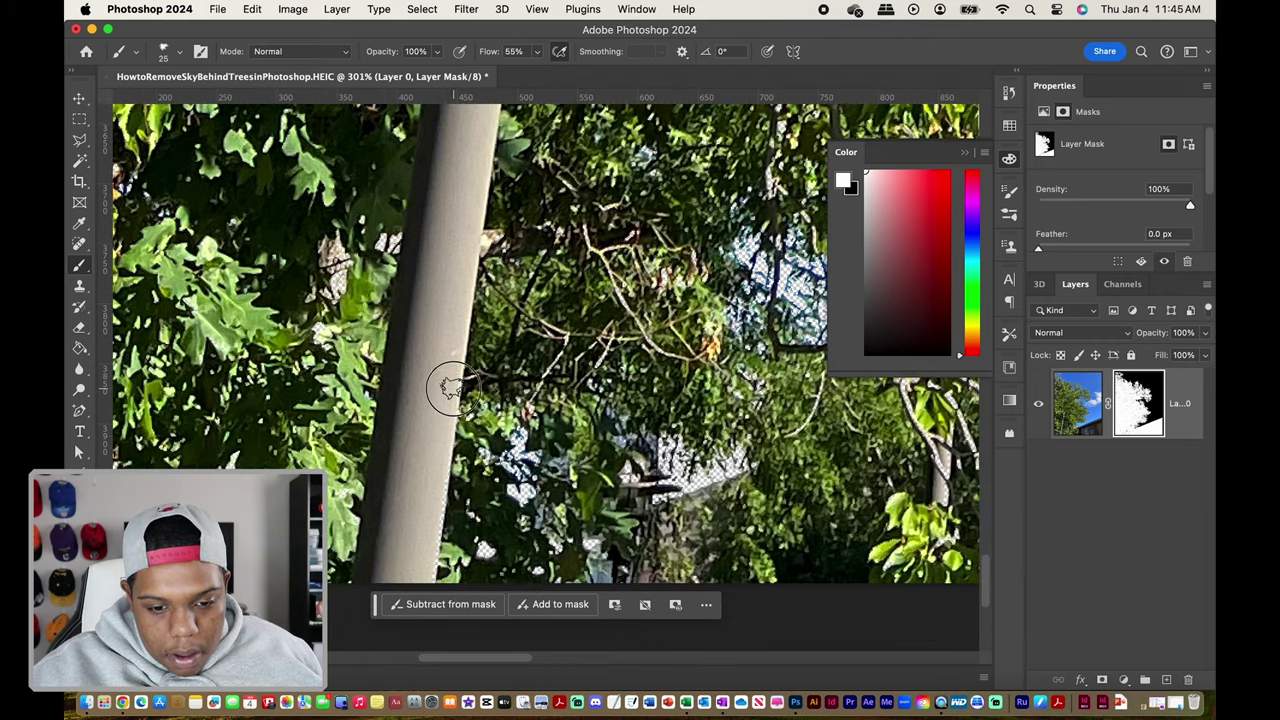
{"action": "scroll", "coordinate": [437, 505], "scroll_direction": "down", "scroll_amount": 2}
{"action": "scroll", "coordinate": [425, 548], "scroll_direction": "down", "scroll_amount": 2}
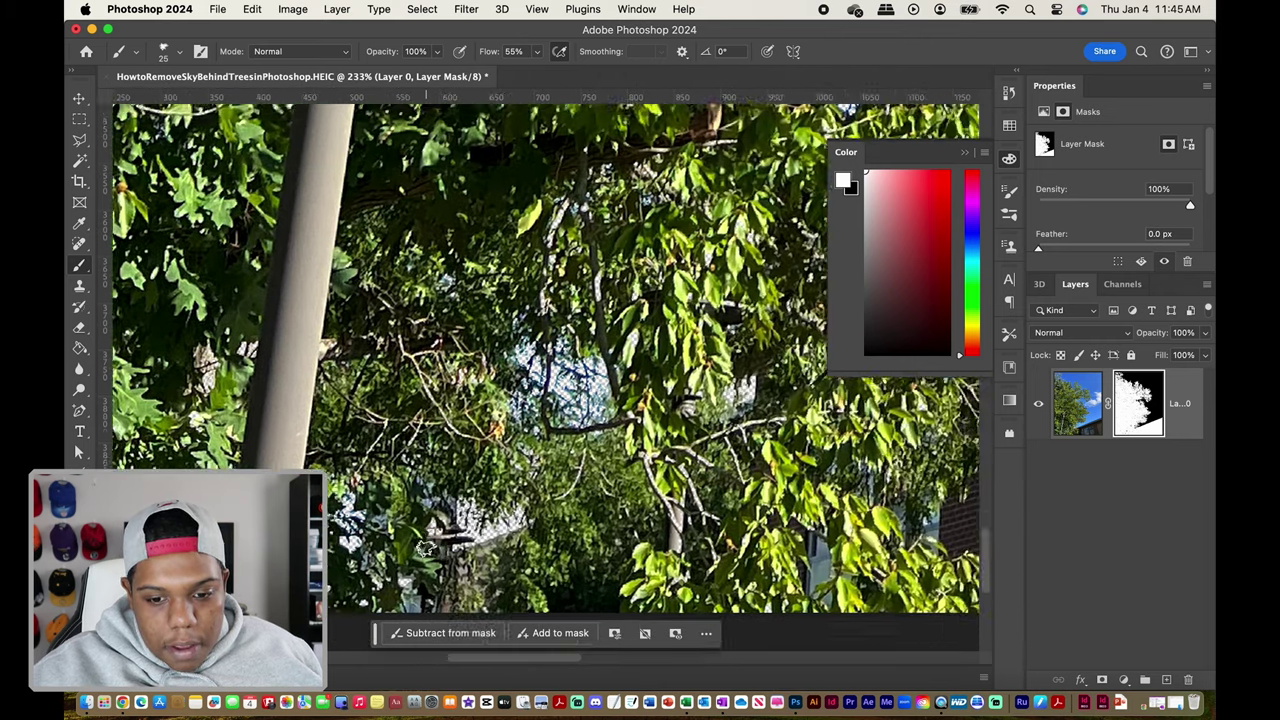
Fit the image, try and undo three test strokes, then paint out the building's roof-edge strip
{"action": "key", "text": "super+0"}
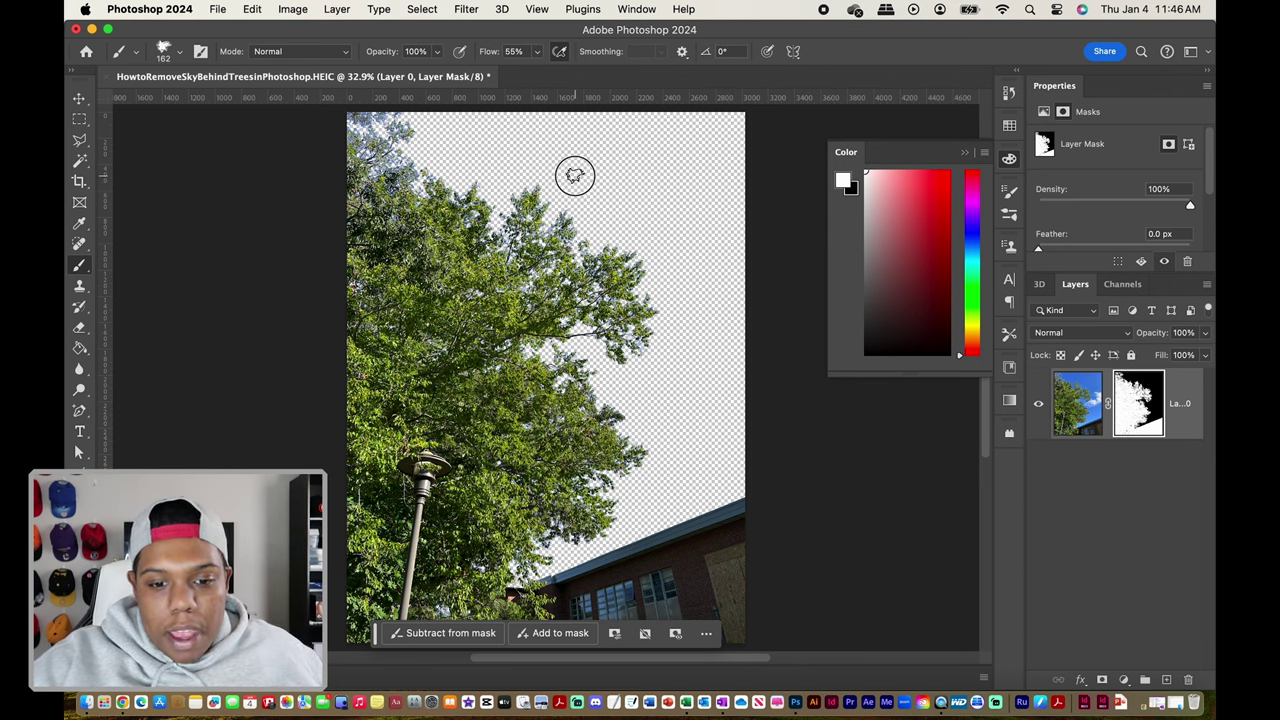
{"action": "left_click_drag", "start_coordinate": [575, 176], "coordinate": [693, 179]}
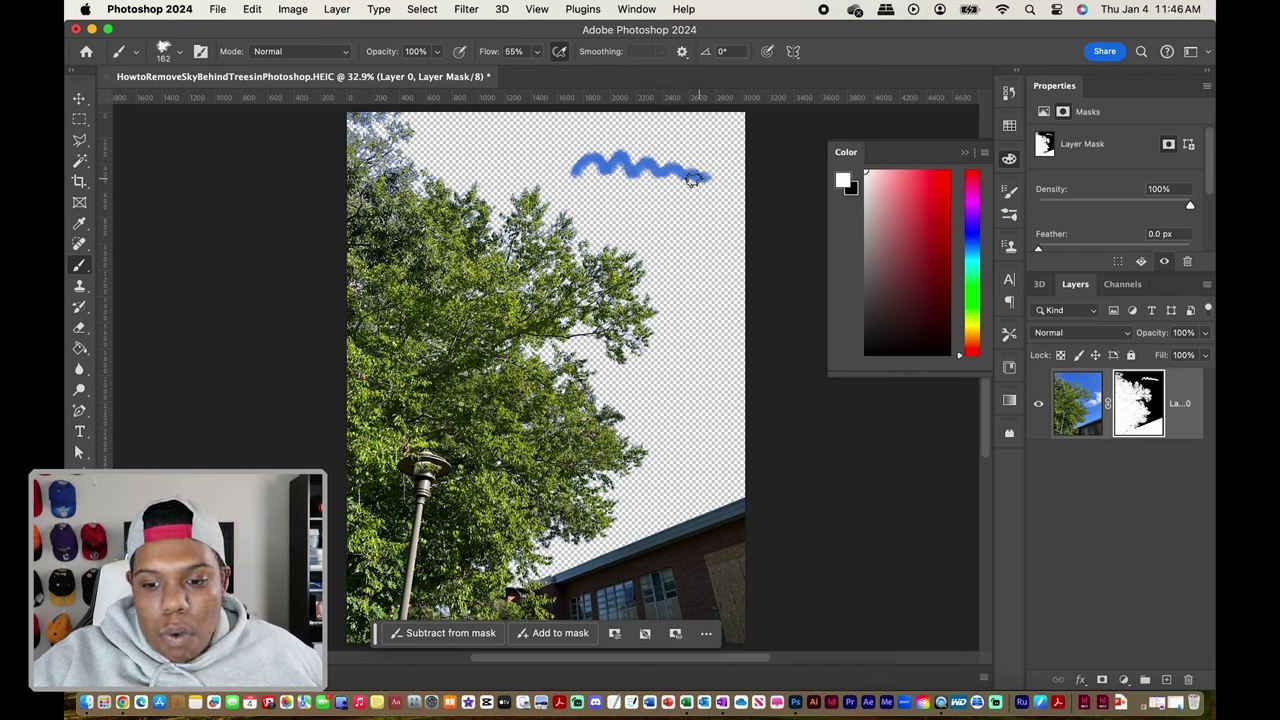
{"action": "left_click_drag", "start_coordinate": [580, 190], "coordinate": [720, 205]}
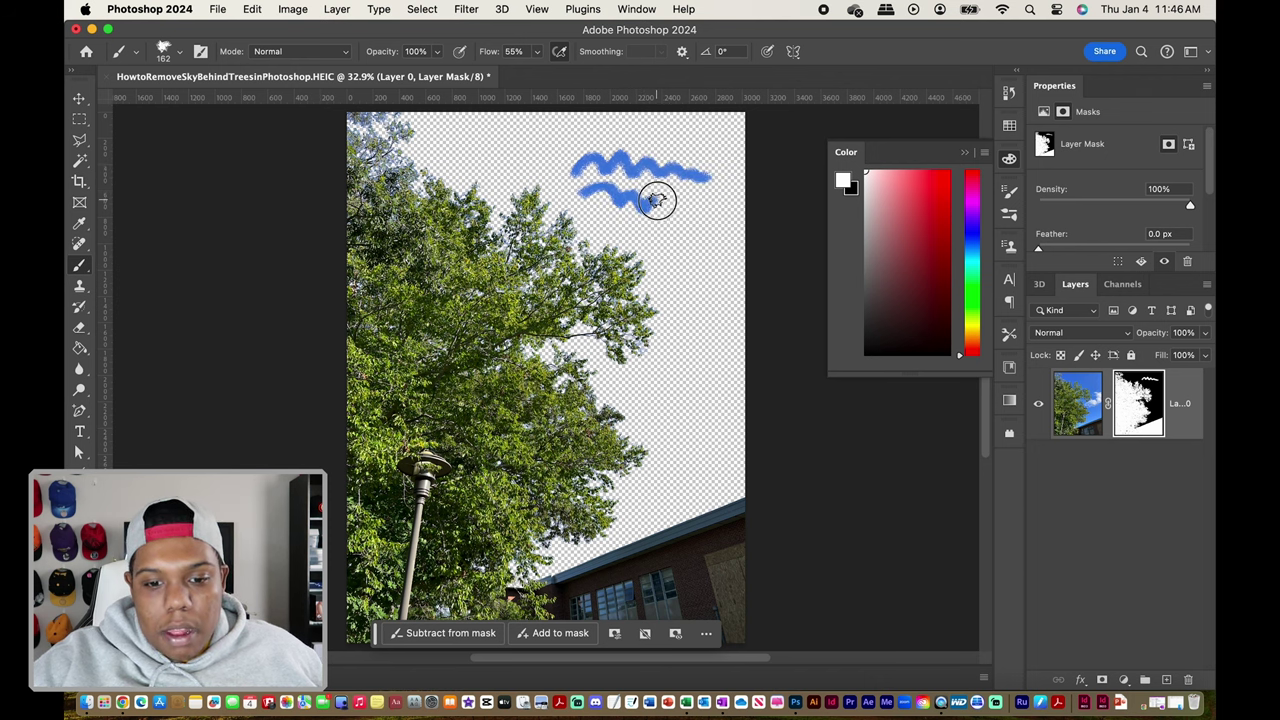
{"action": "left_click_drag", "start_coordinate": [620, 225], "coordinate": [732, 233]}
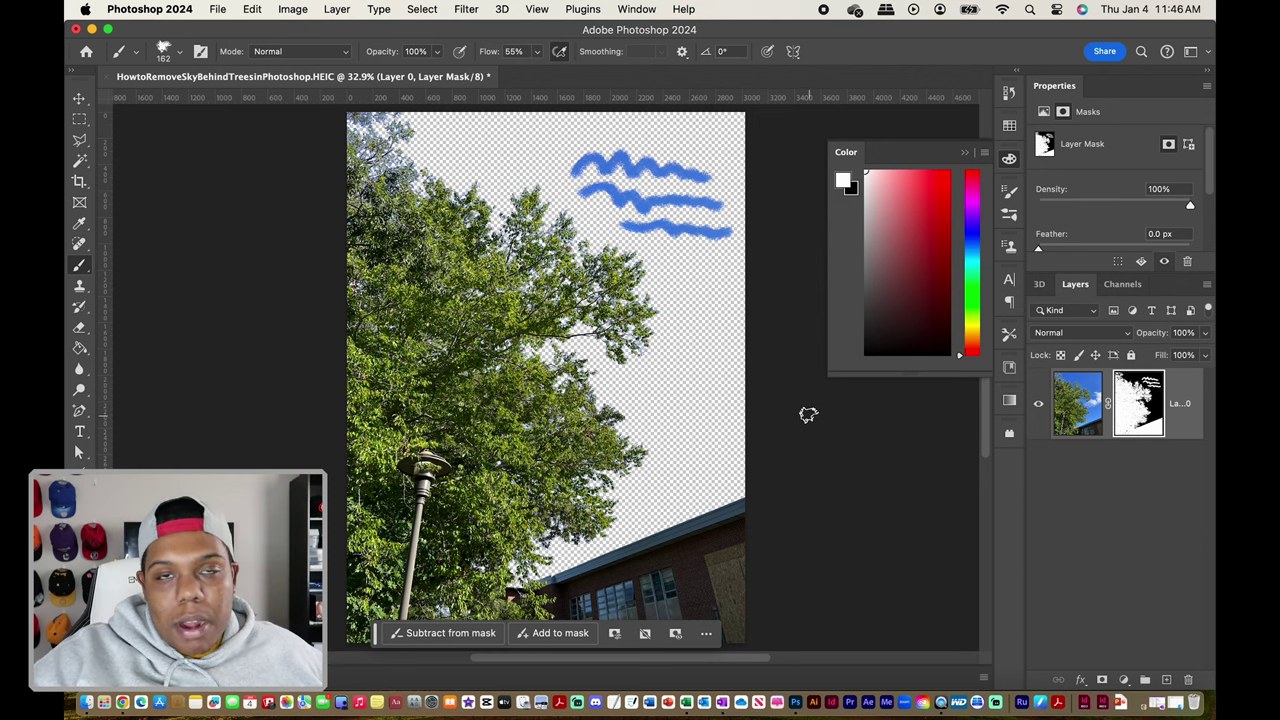
{"action": "key", "text": "ctrl+z"}
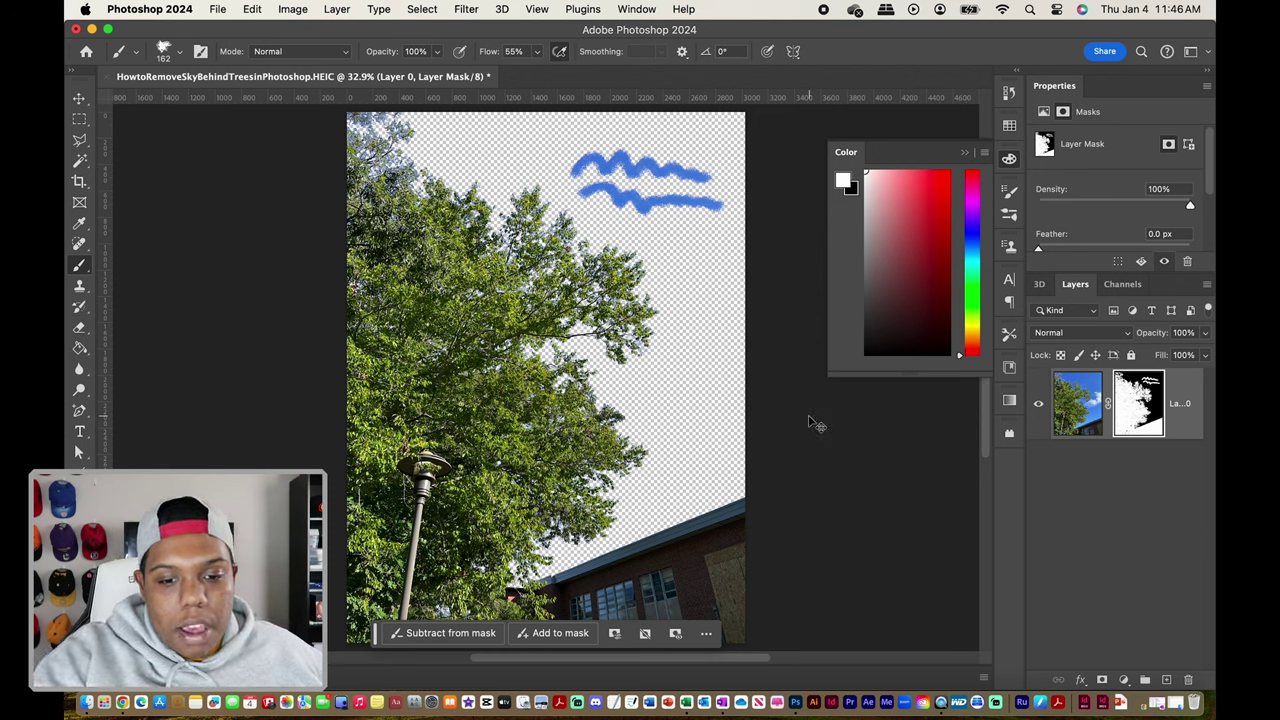
{"action": "key", "text": "ctrl+z"}
{"action": "key", "text": "ctrl+z"}
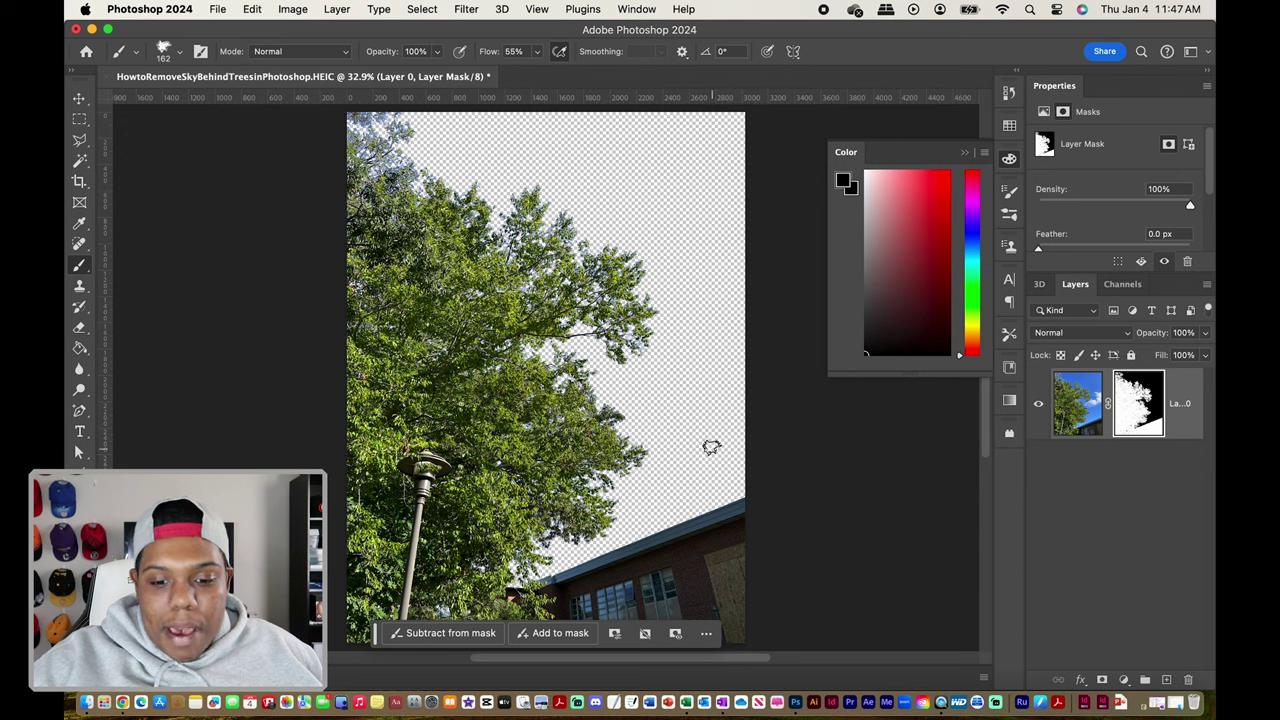
{"action": "mouse_move", "coordinate": [710, 440]}
{"action": "left_mouse_down"}
{"action": "mouse_move", "coordinate": [702, 545]}
{"action": "mouse_move", "coordinate": [696, 535]}
{"action": "mouse_move", "coordinate": [743, 525]}
{"action": "left_mouse_up"}
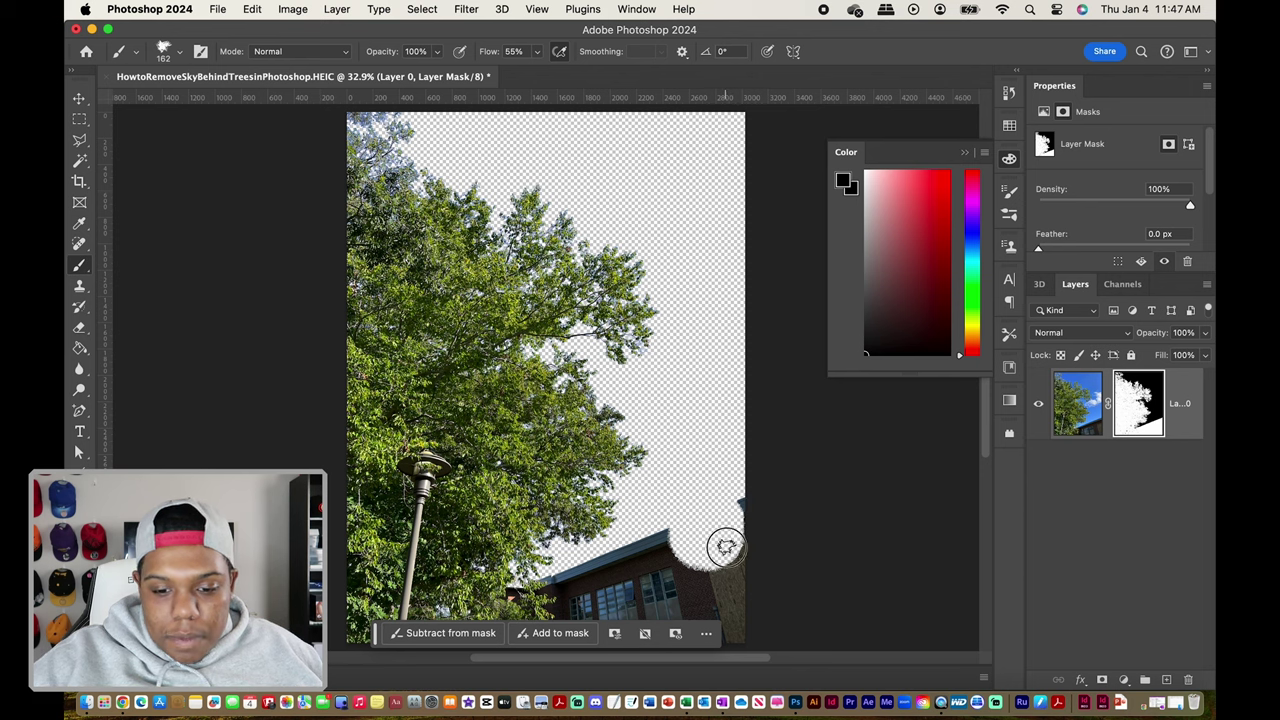
Undo the roof-edge stroke and draw a polygonal lasso selection over the treetop
{"action": "key", "text": "super+z"}
{"action": "key", "text": "l"}
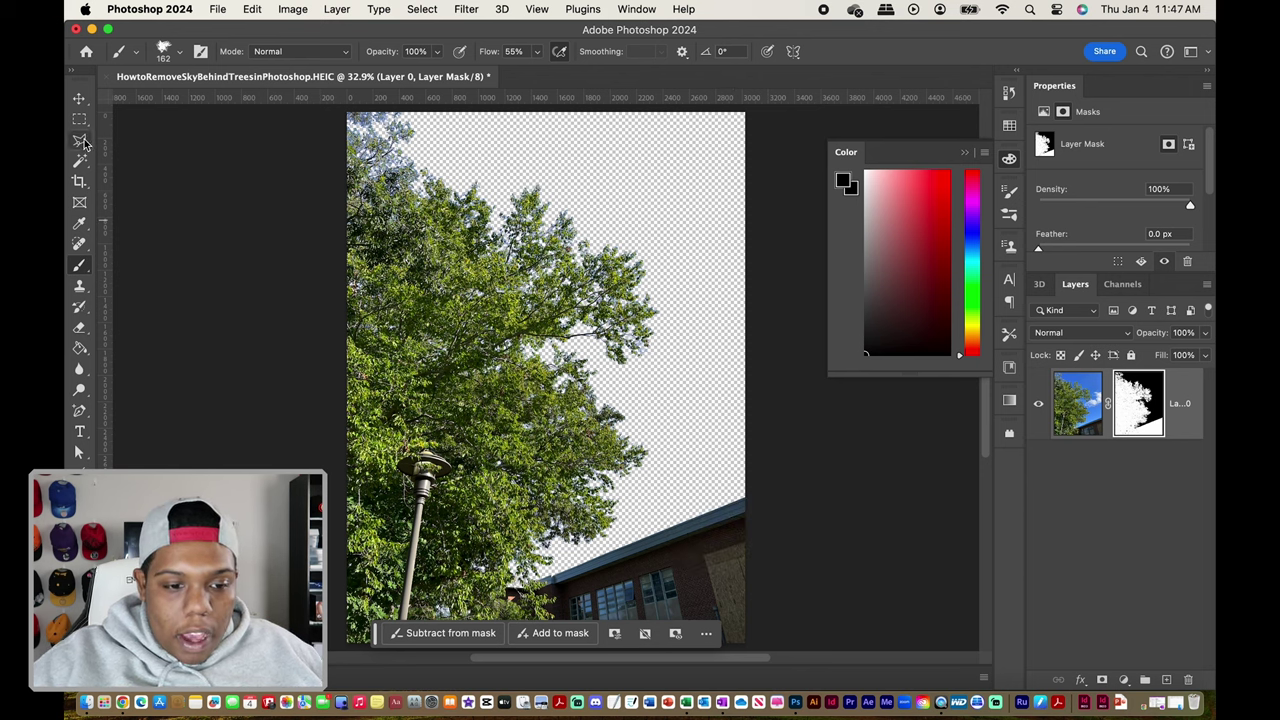
{"action": "left_click_drag", "start_coordinate": [434, 163], "coordinate": [437, 292]}
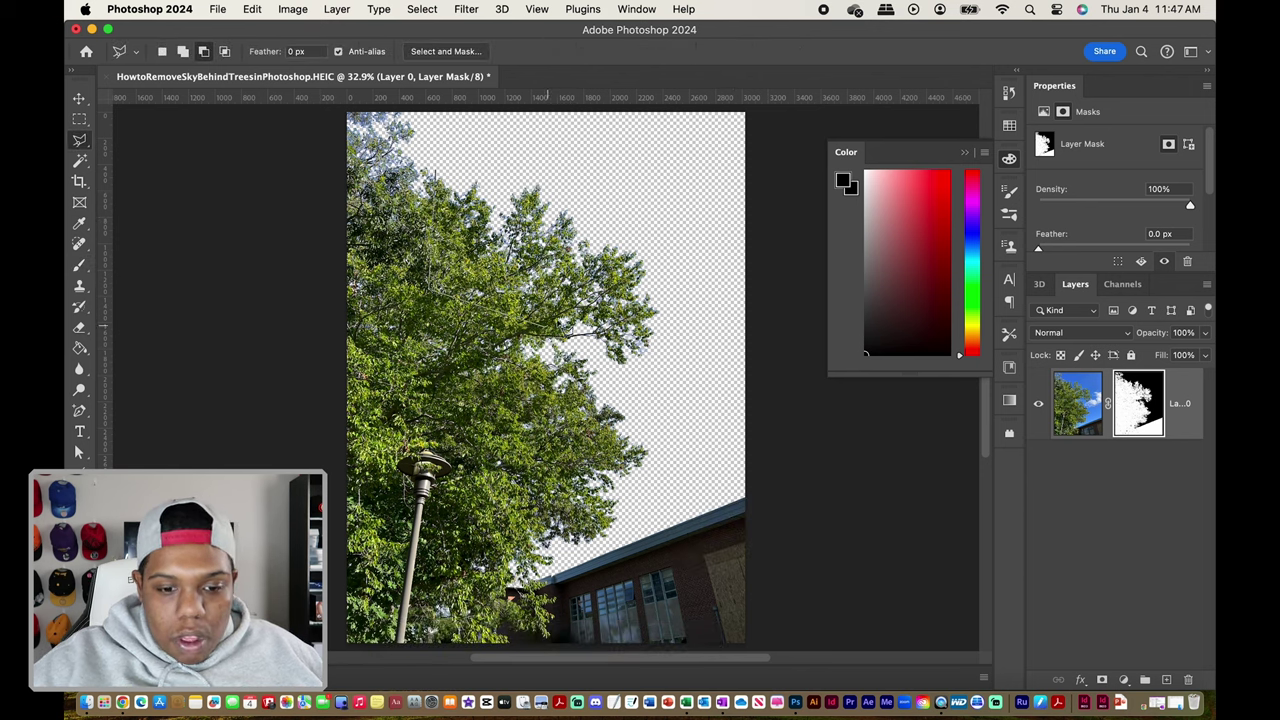
{"action": "left_click", "coordinate": [630, 253]}
{"action": "left_click", "coordinate": [614, 166]}
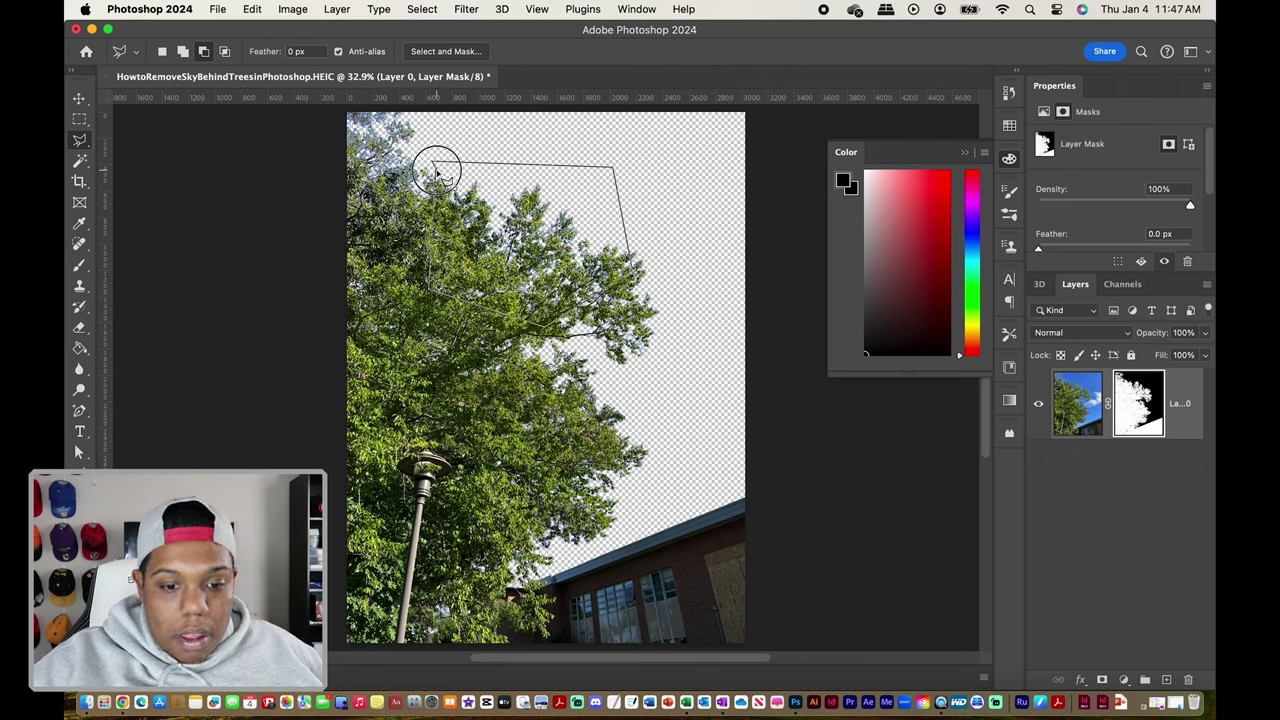
{"action": "left_click", "coordinate": [436, 172]}
Fill the selection black on the mask, then undo the fill and deselect
{"action": "left_click", "coordinate": [79, 348]}
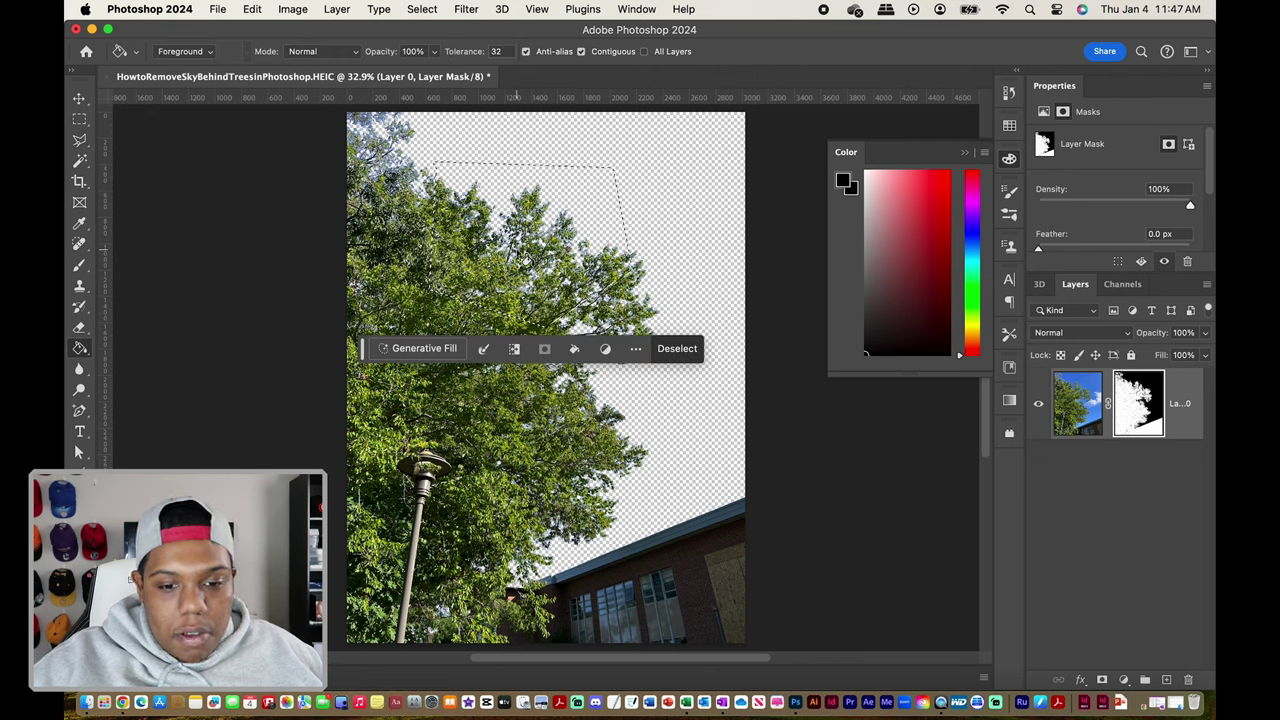
{"action": "left_click", "coordinate": [524, 258]}
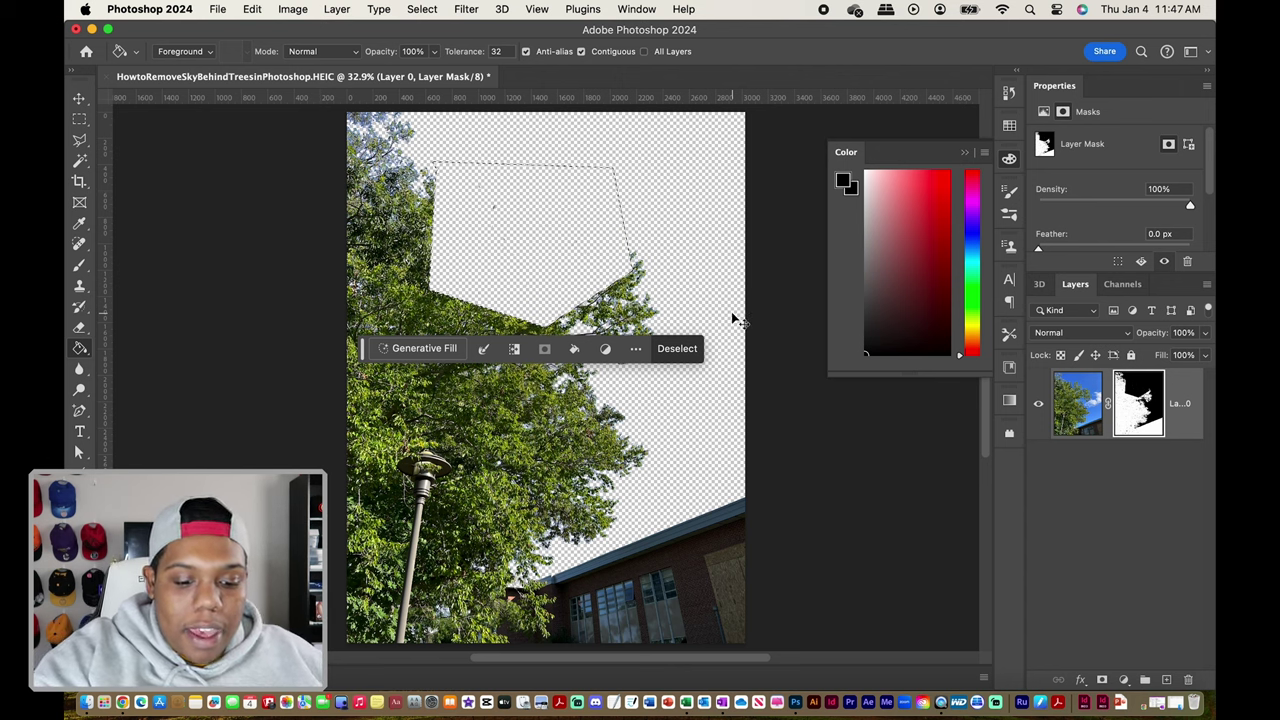
{"action": "key", "text": "super+z"}
{"action": "key", "text": "super+d"}
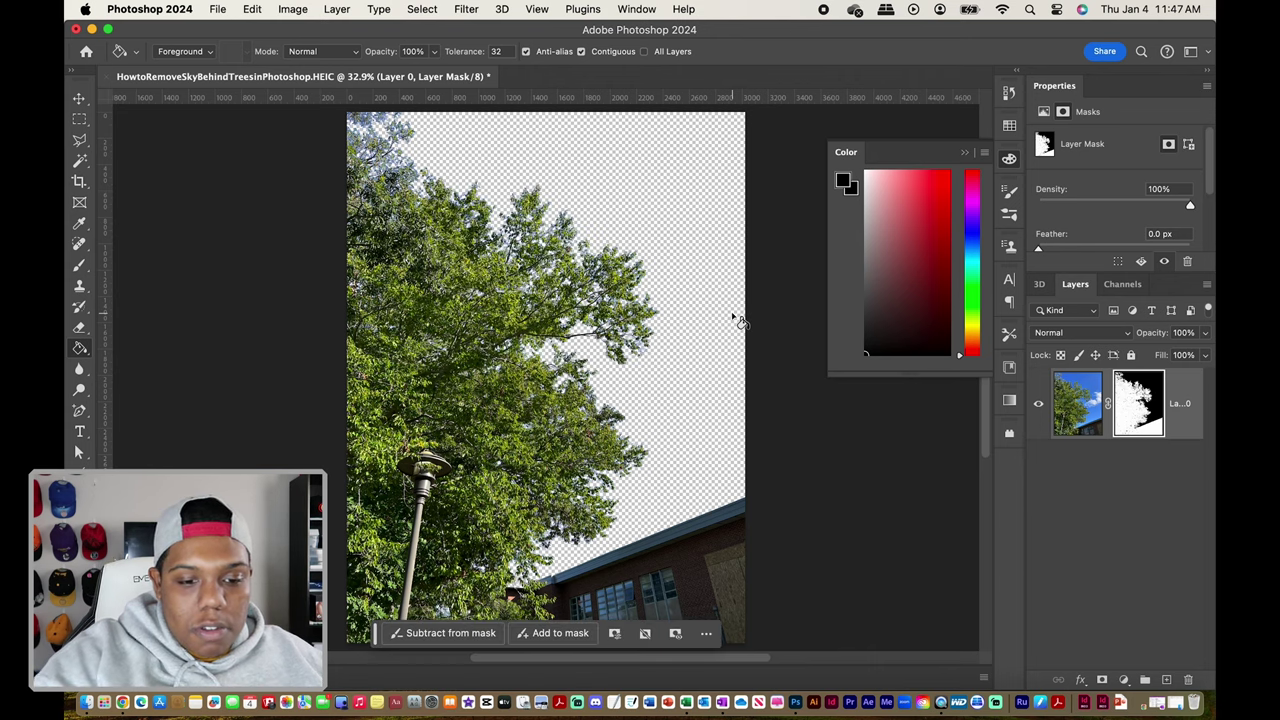
Search Google Images for 'sky' in a new Chrome tab
{"action": "left_click", "coordinate": [122, 708]}
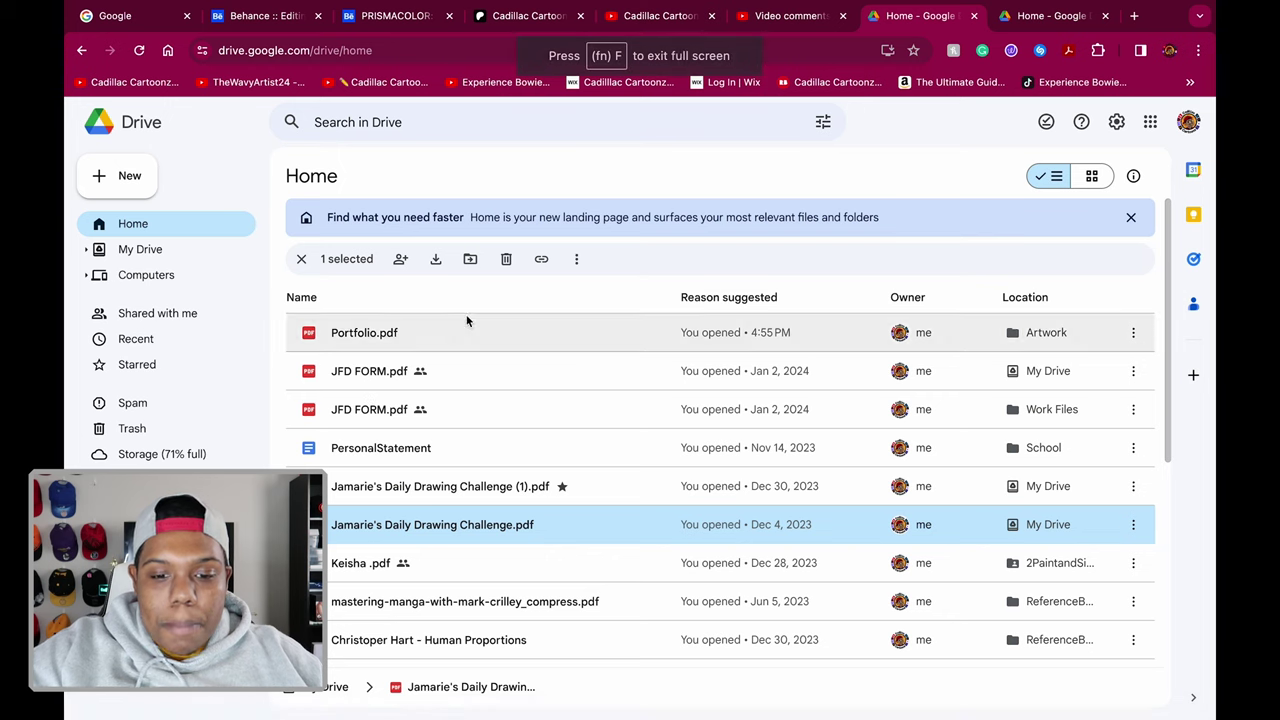
{"action": "left_click", "coordinate": [1135, 16]}
{"action": "type", "text": "sky"}
{"action": "key", "text": "Return"}
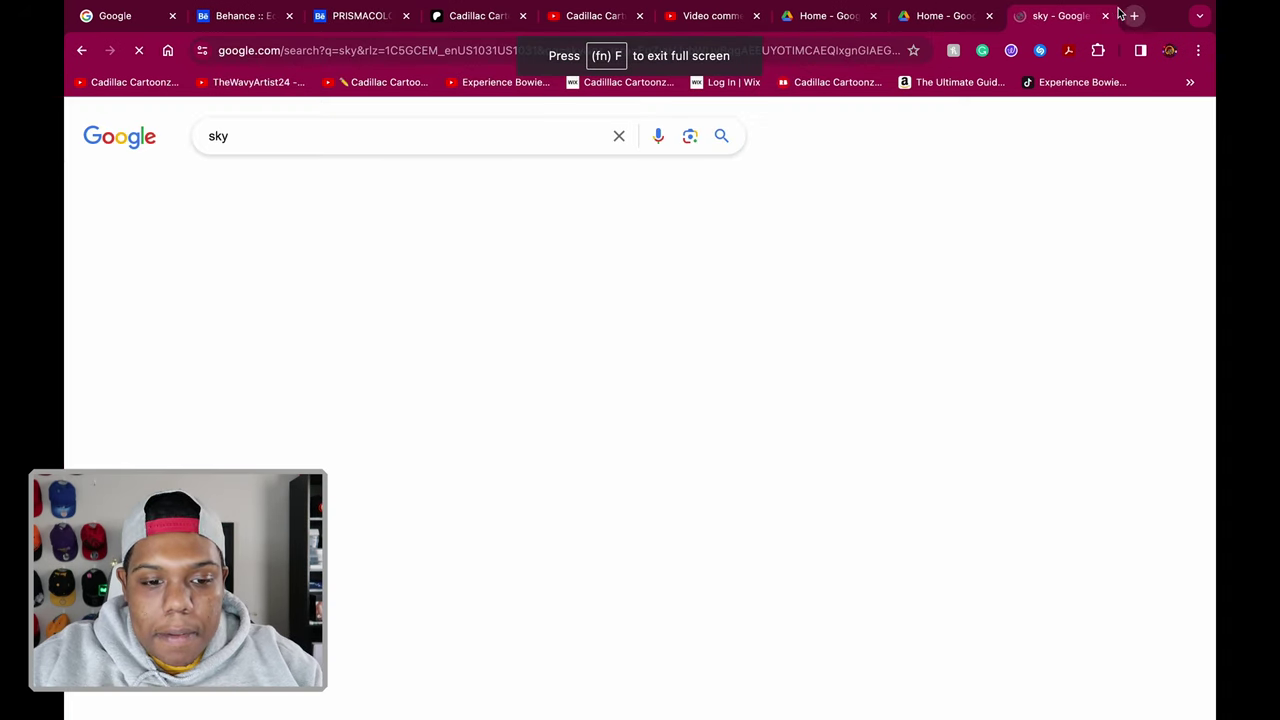
{"action": "left_click", "coordinate": [283, 195]}
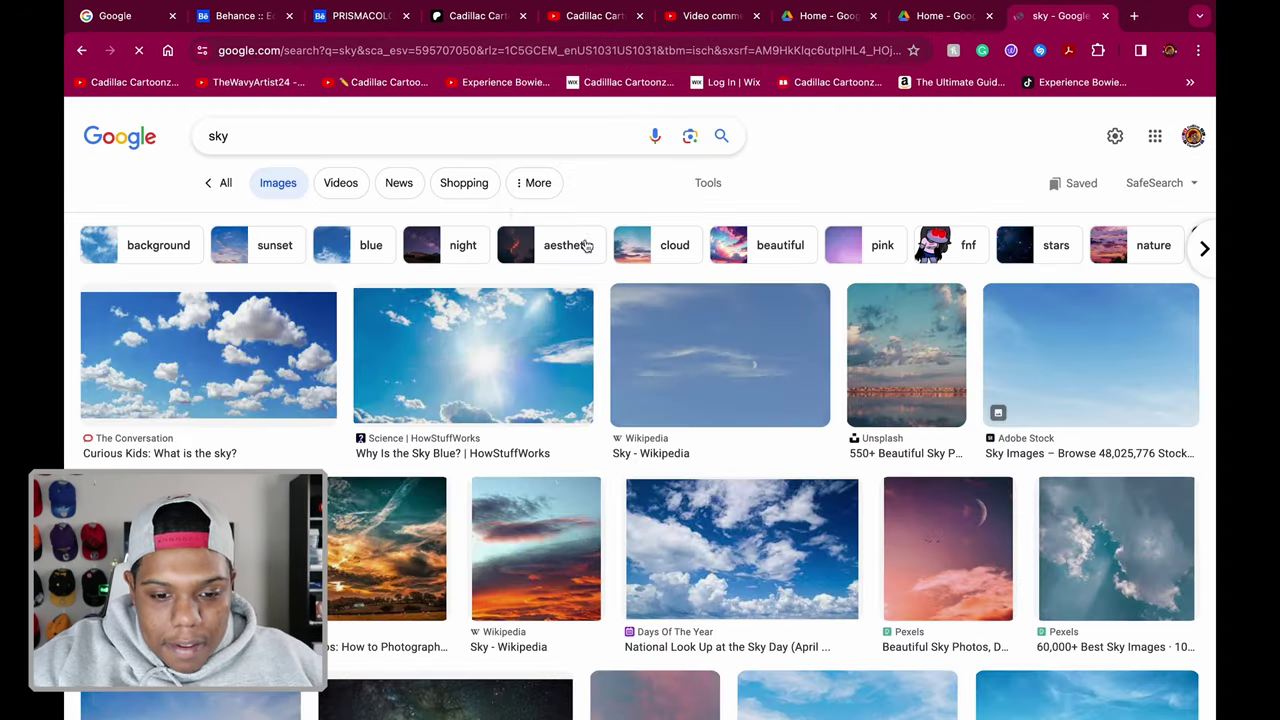
Copy the first blue cloudy-sky image and go back to Photoshop
{"action": "left_click", "coordinate": [275, 368]}
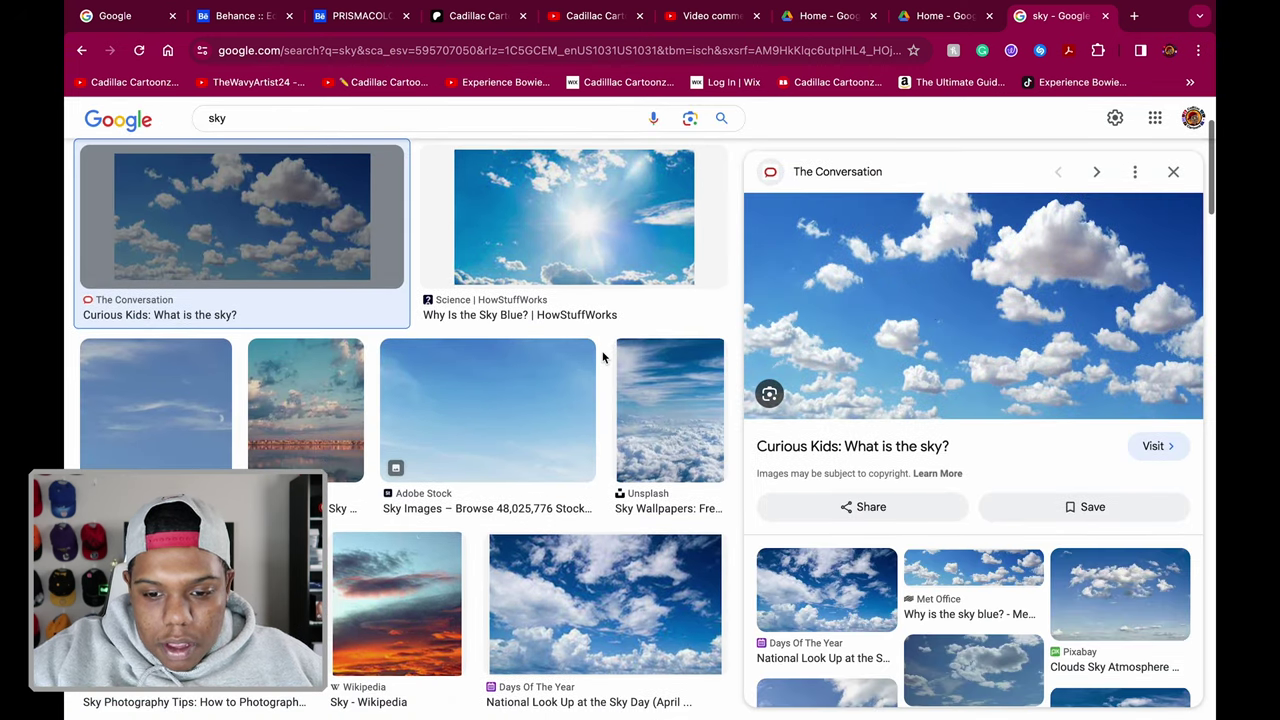
{"action": "right_click", "coordinate": [948, 325]}
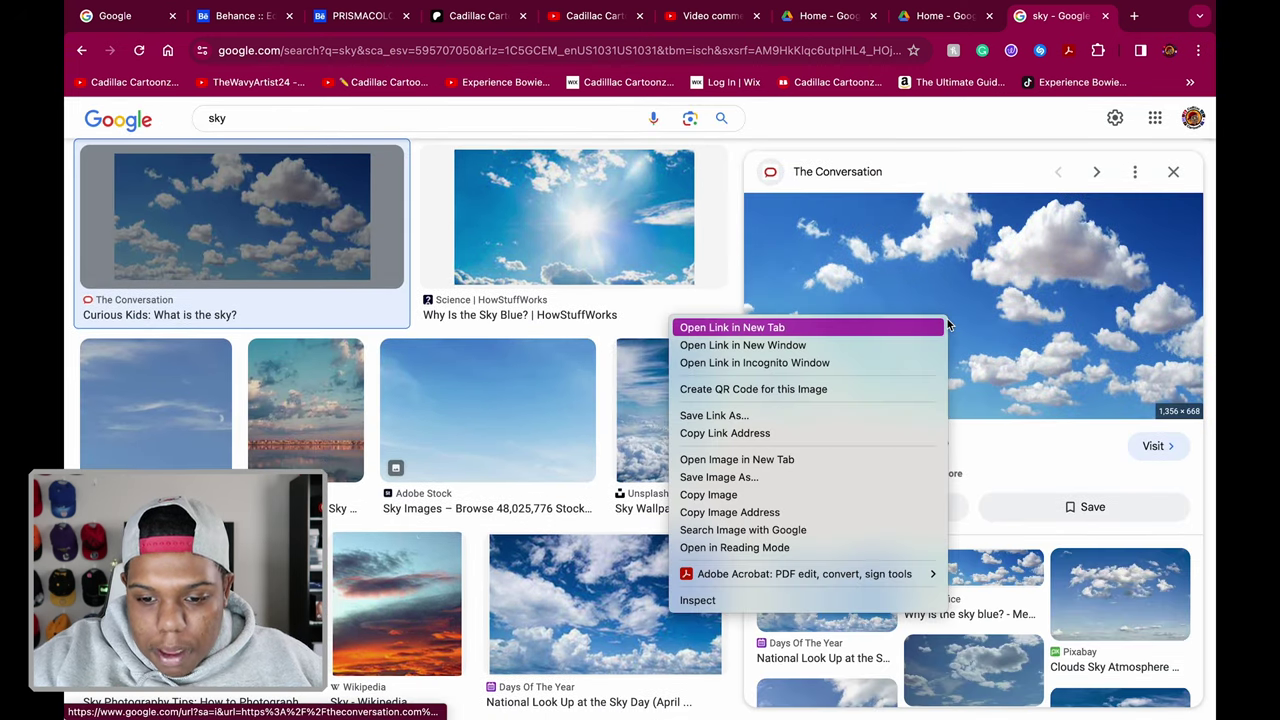
{"action": "left_click", "coordinate": [901, 493]}
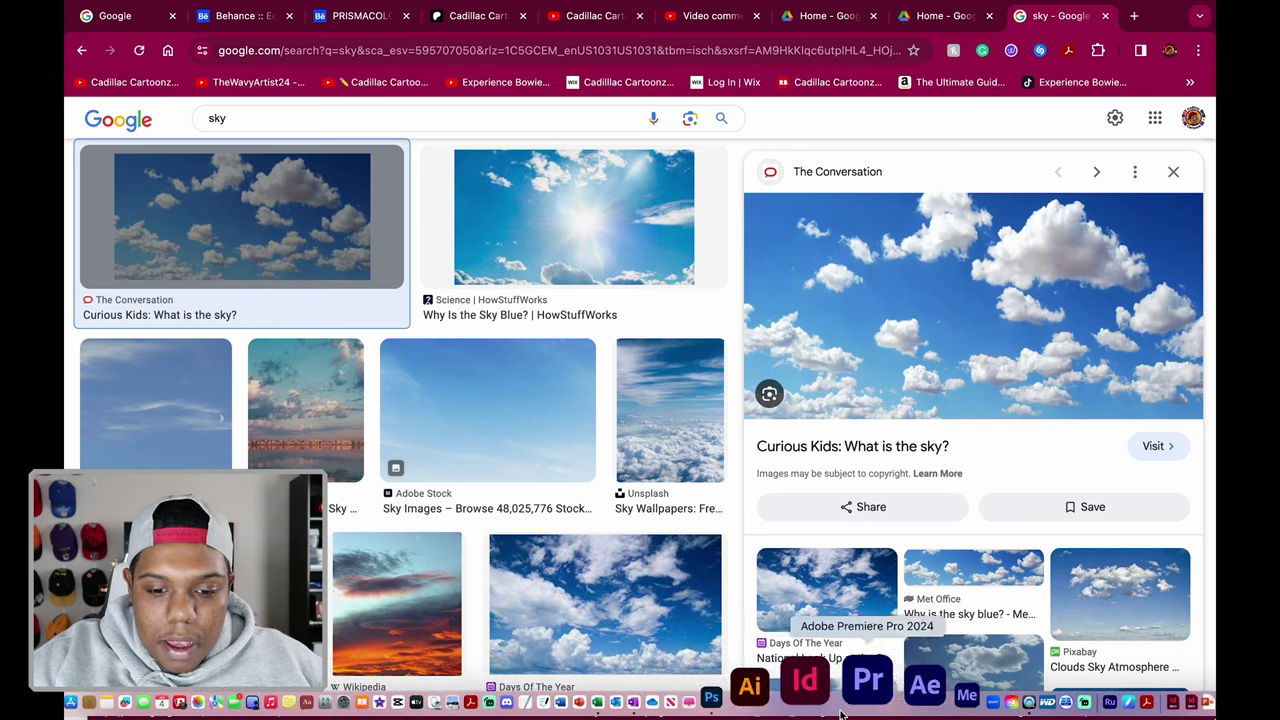
{"action": "left_click", "coordinate": [795, 675]}
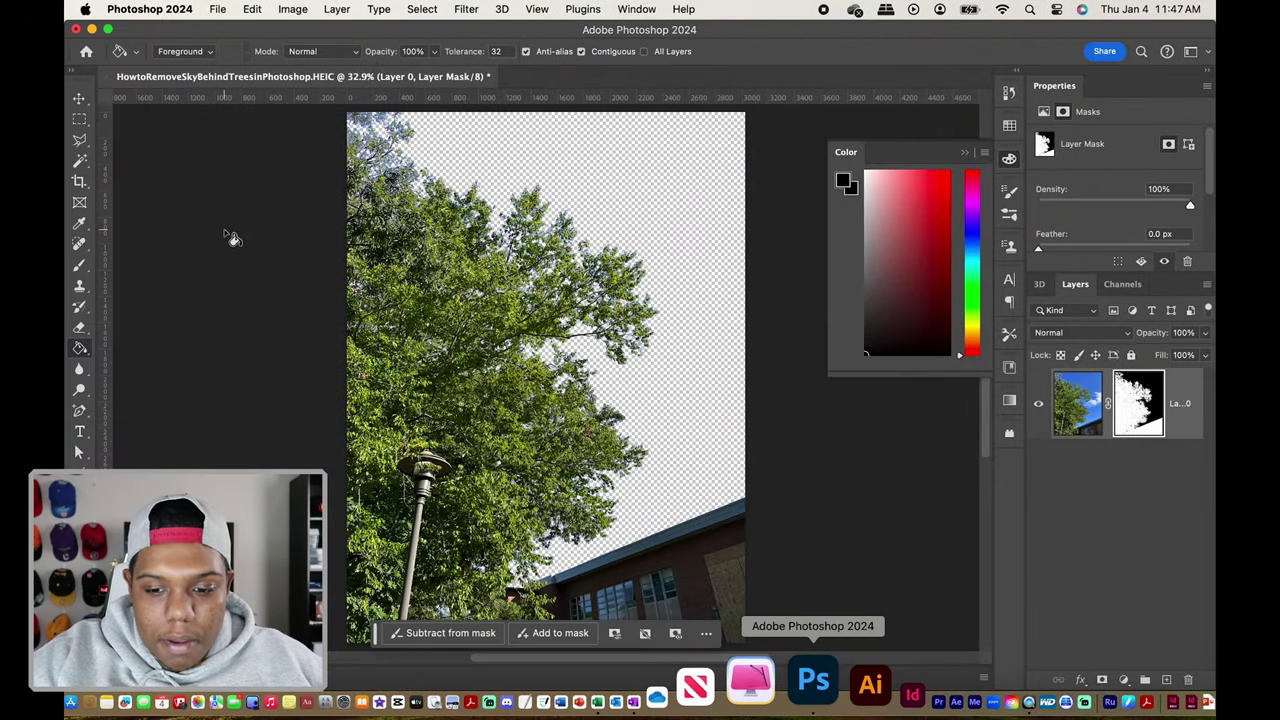
Paste the copied cloudy sky into the document as a new layer
{"action": "left_click", "coordinate": [79, 98]}
{"action": "left_click", "coordinate": [1126, 544]}
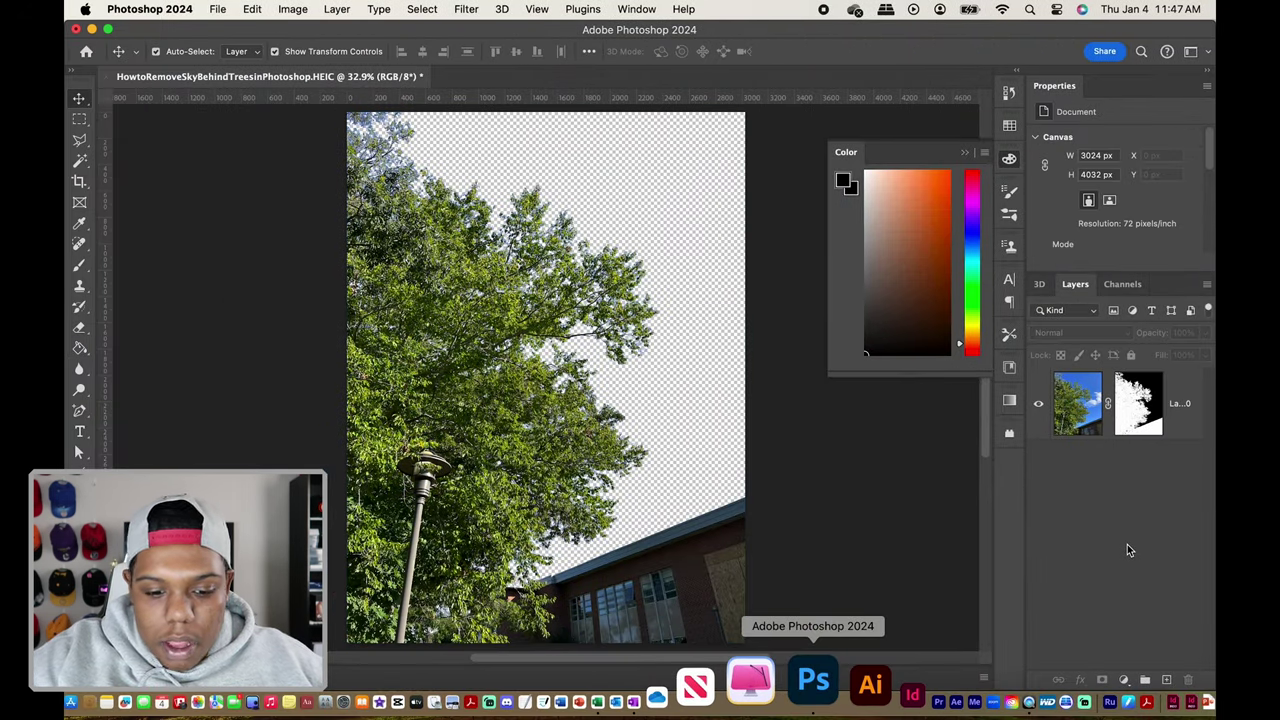
{"action": "key", "text": "super+v"}
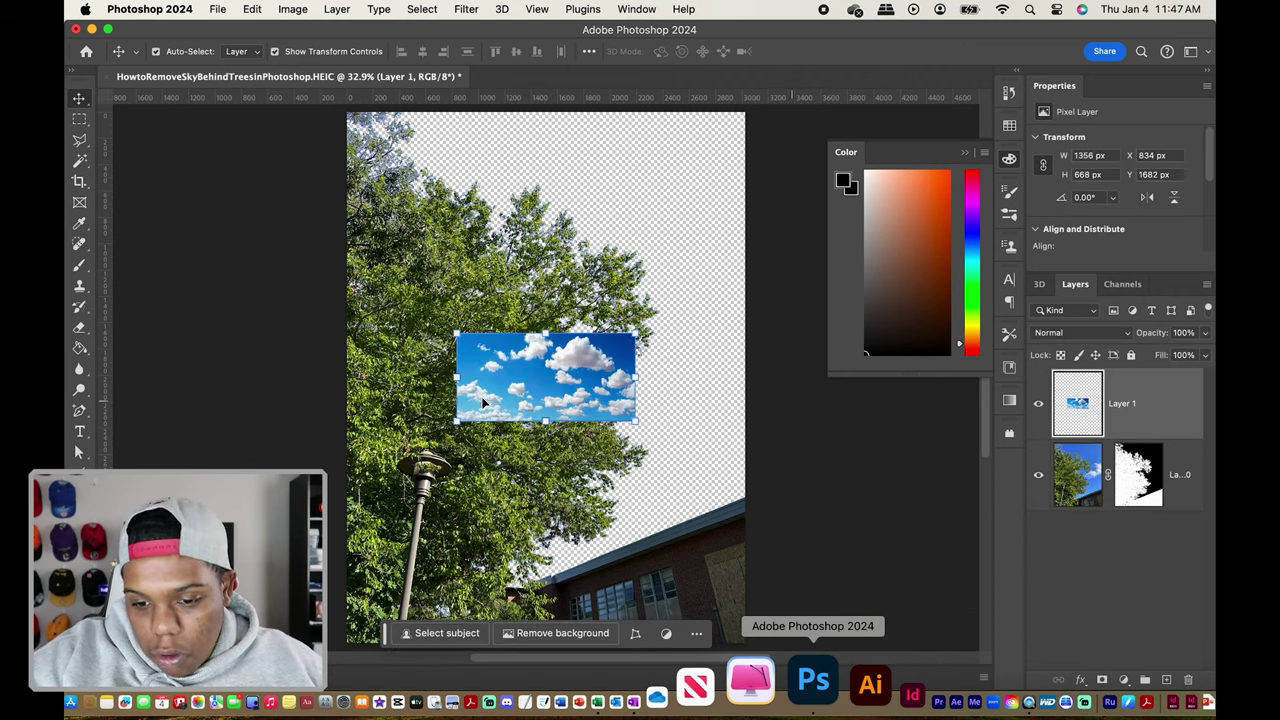
Stretch the sky layer's corners past the canvas edges to cover the whole photo
{"action": "scroll", "coordinate": [526, 378], "scroll_direction": "down", "scroll_amount": 2}
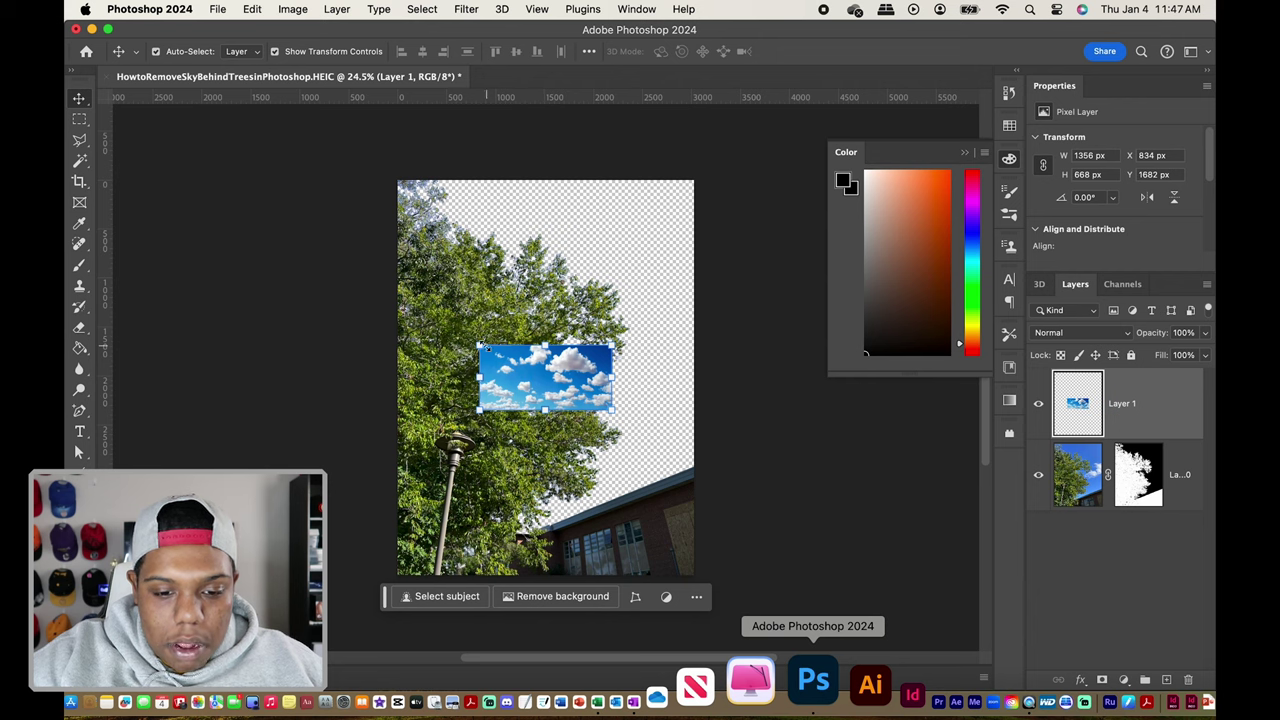
{"action": "left_click_drag", "start_coordinate": [483, 347], "coordinate": [146, 140]}
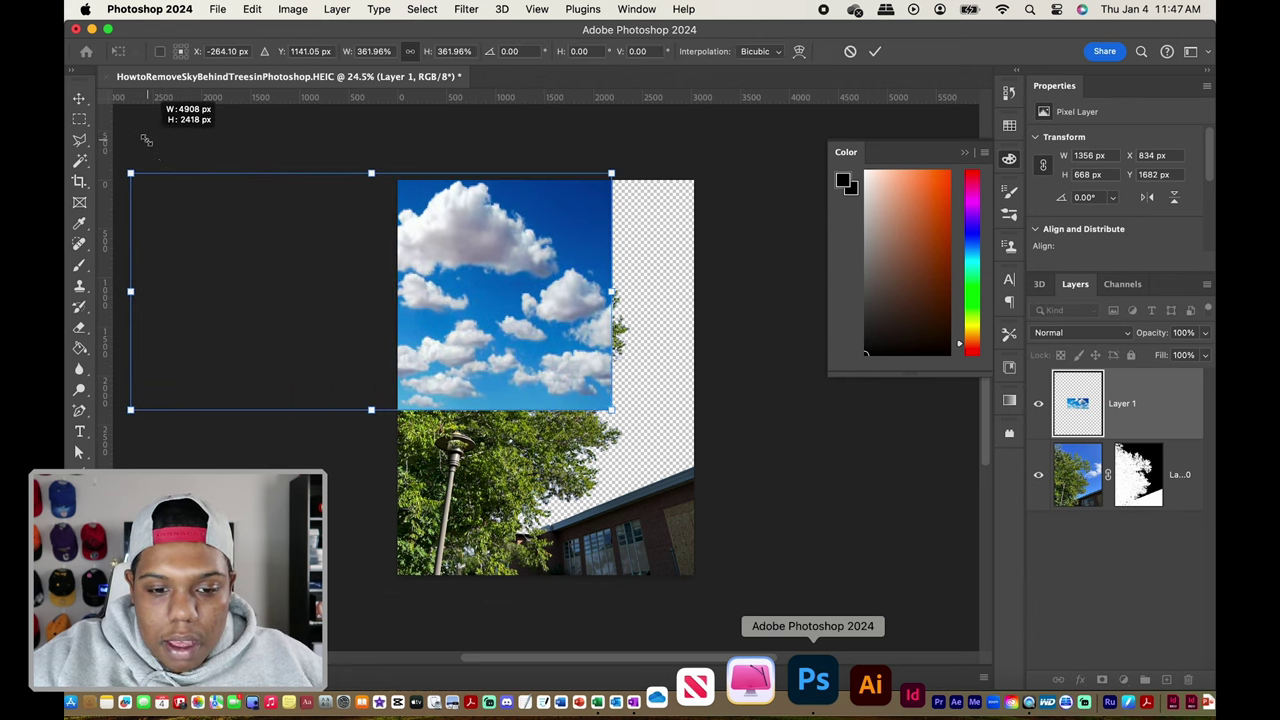
{"action": "mouse_move", "coordinate": [611, 409]}
{"action": "left_mouse_down"}
{"action": "mouse_move", "coordinate": [884, 650]}
{"action": "mouse_move", "coordinate": [895, 645]}
{"action": "left_mouse_up"}
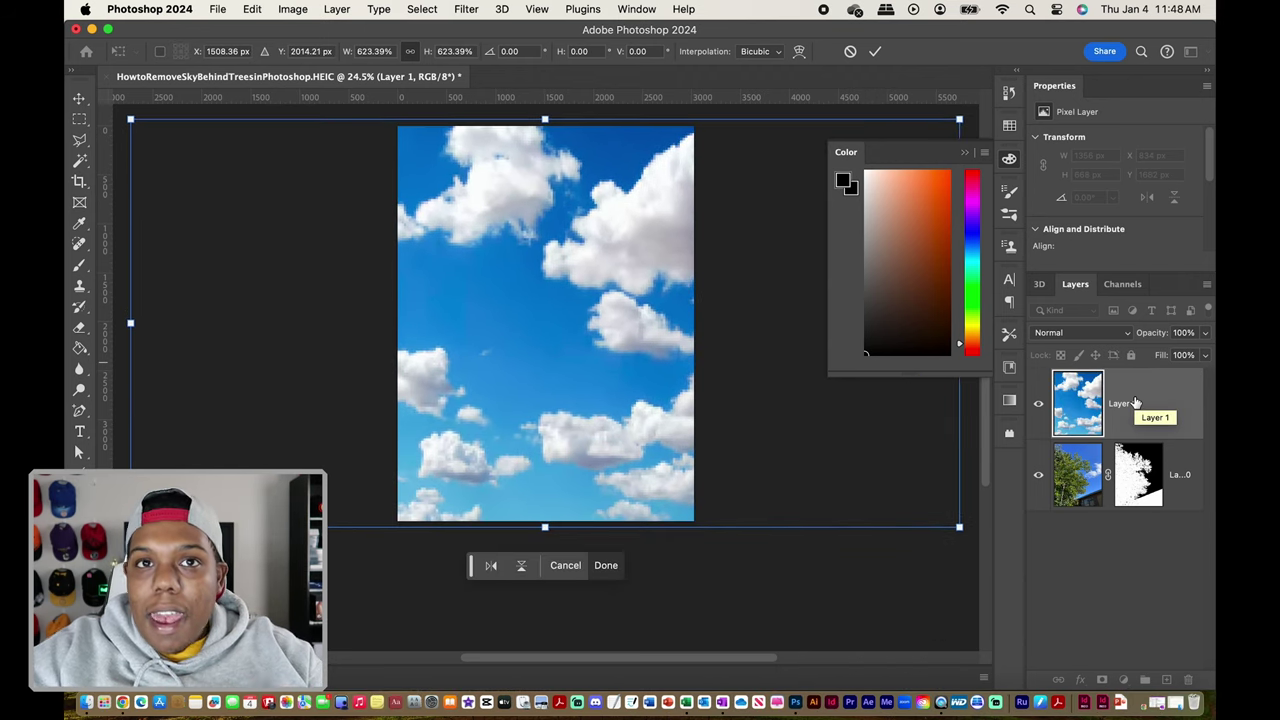
Commit the enlarged sky, move Layer 1 below Layer 0, and shift it into place
{"action": "key", "text": "Return"}
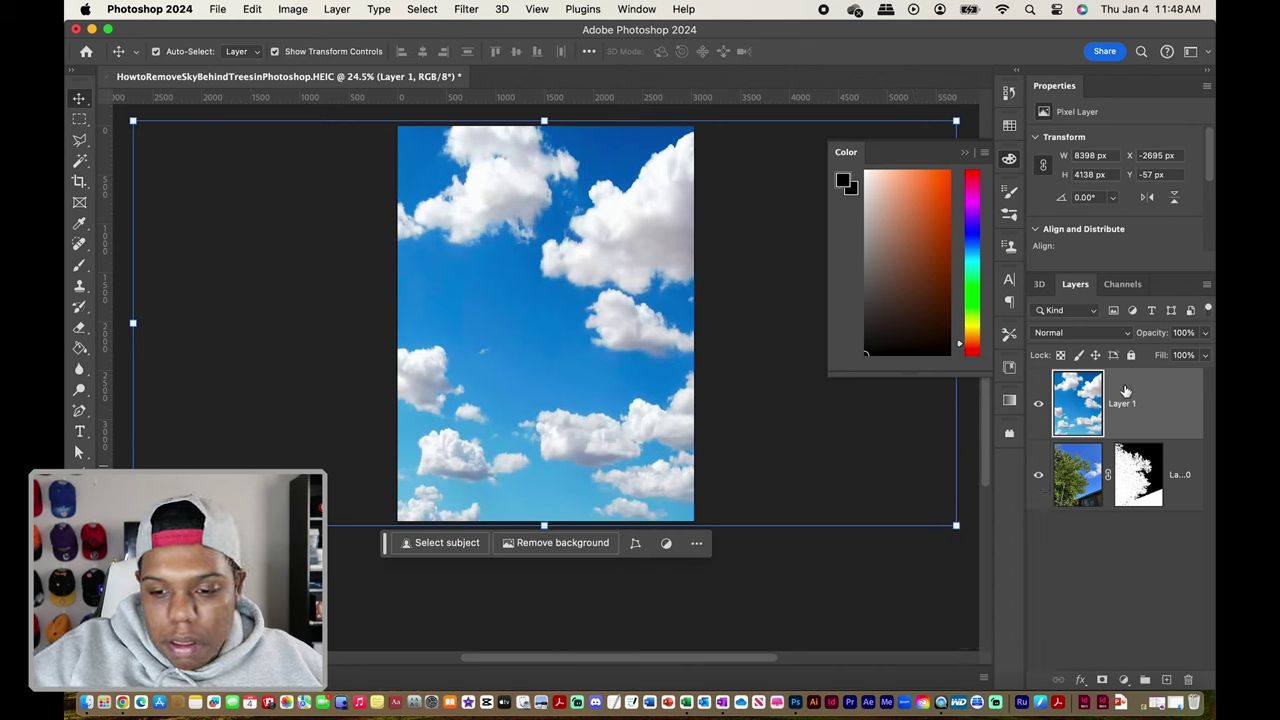
{"action": "left_click_drag", "start_coordinate": [1100, 410], "coordinate": [1080, 543]}
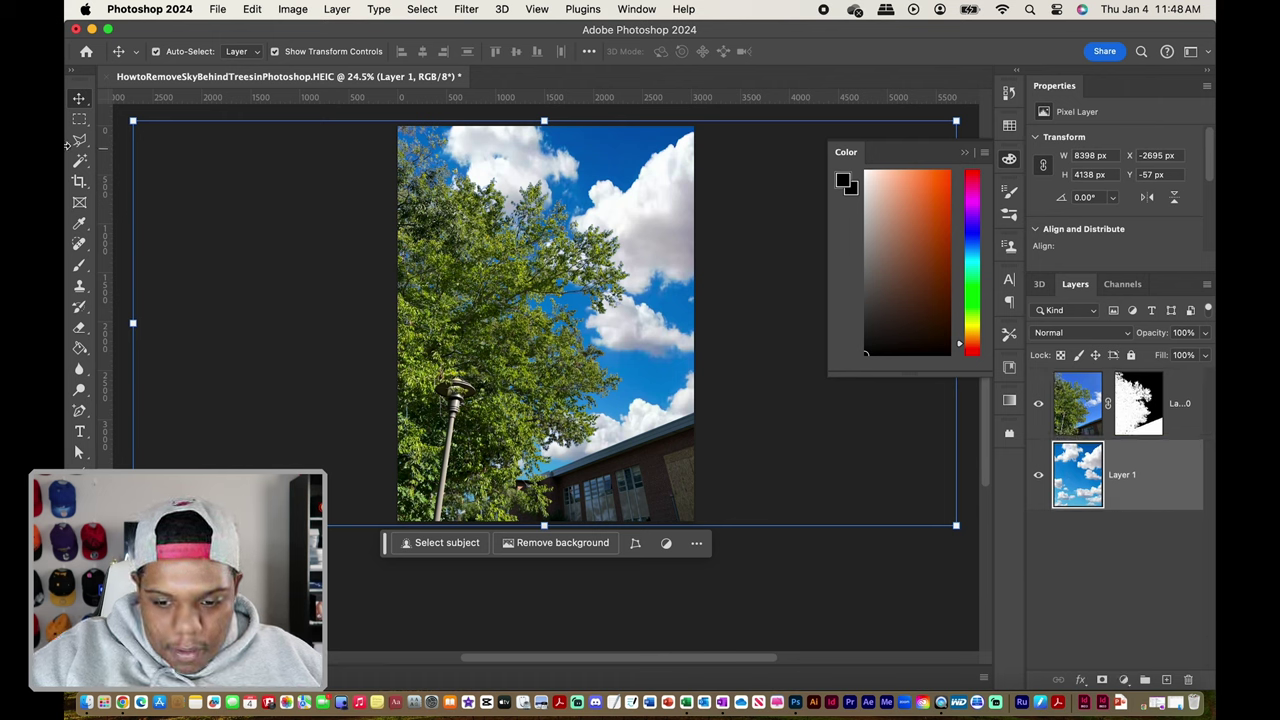
{"action": "mouse_move", "coordinate": [642, 275]}
{"action": "left_mouse_down"}
{"action": "mouse_move", "coordinate": [677, 258]}
{"action": "mouse_move", "coordinate": [457, 280]}
{"action": "mouse_move", "coordinate": [634, 209]}
{"action": "mouse_move", "coordinate": [549, 217]}
{"action": "mouse_move", "coordinate": [589, 214]}
{"action": "mouse_move", "coordinate": [577, 233]}
{"action": "mouse_move", "coordinate": [580, 222]}
{"action": "left_mouse_up"}
Slide the sky layer further right with Free Transform and commit its position
{"action": "key", "text": "super+t"}
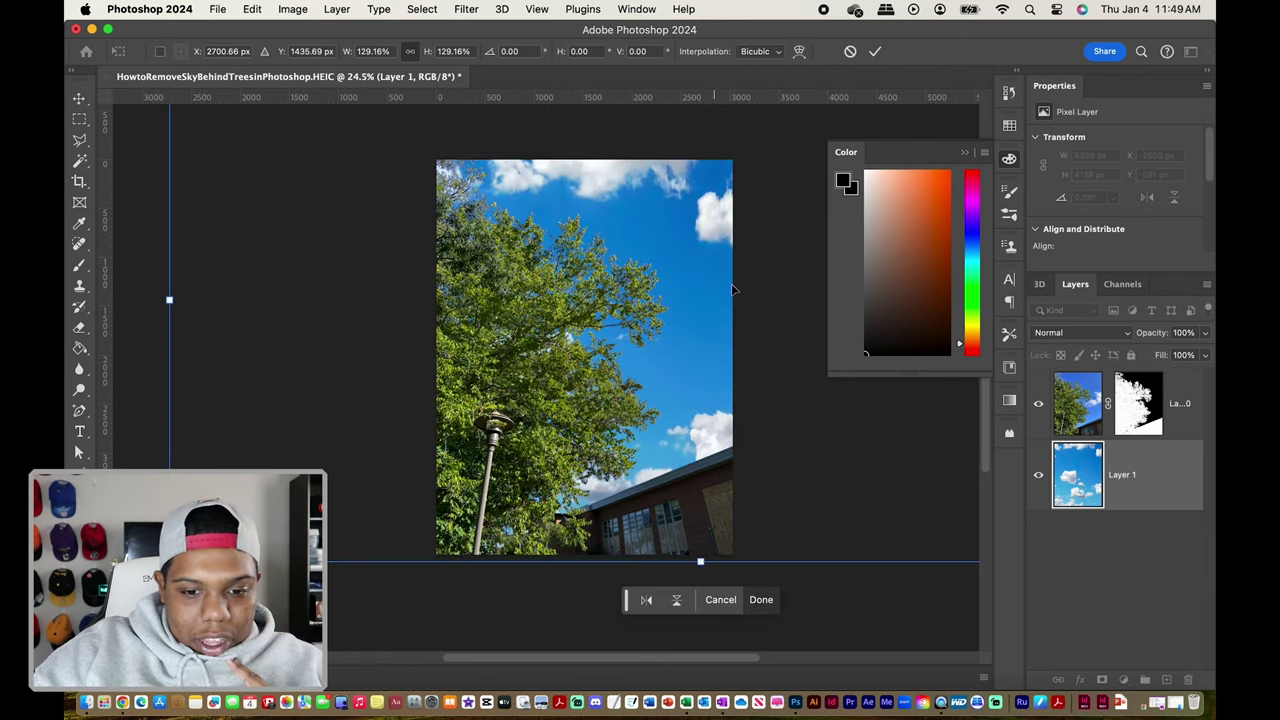
{"action": "left_click_drag", "start_coordinate": [681, 208], "coordinate": [722, 208]}
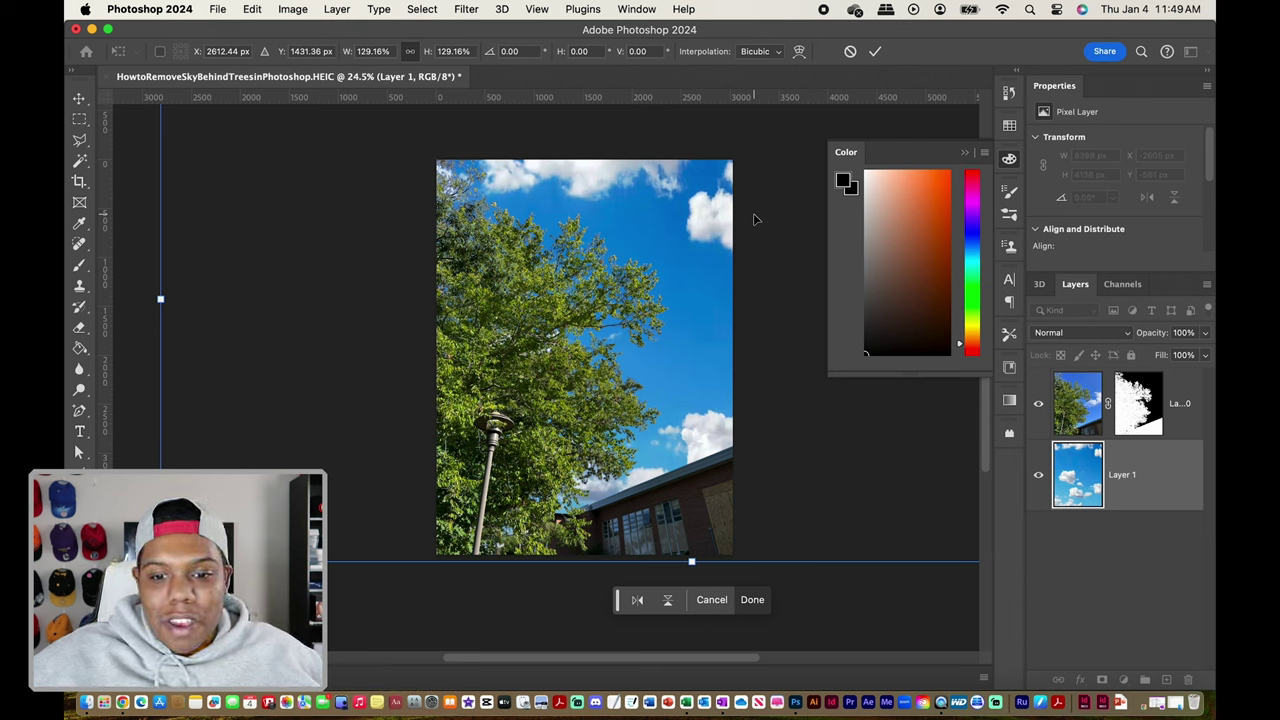
{"action": "key", "text": "Return"}
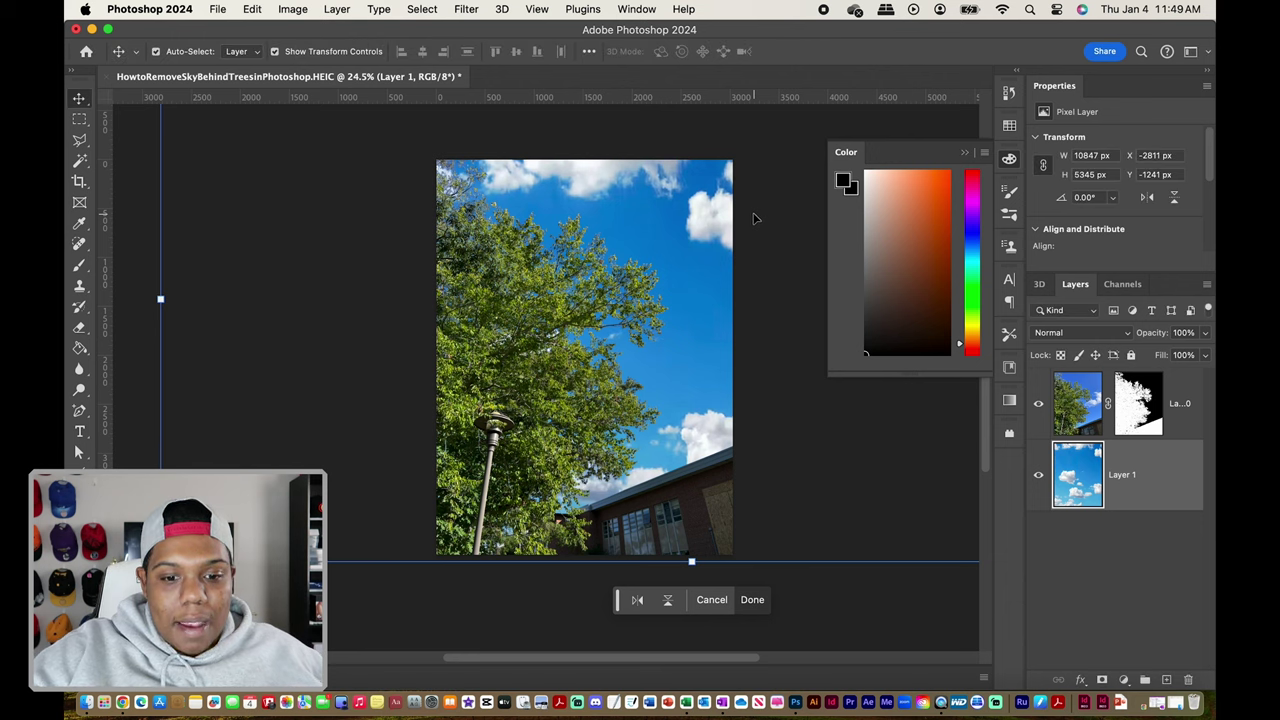